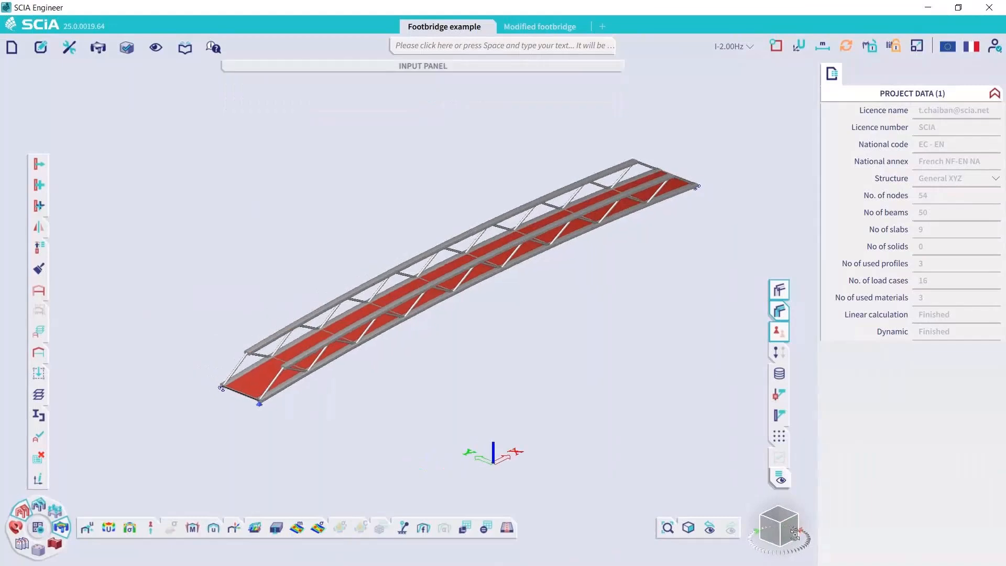
Make III-Pedestrians the active load case so that its loads are displayed on the footbridge
scroll(227, 357, up, 5)
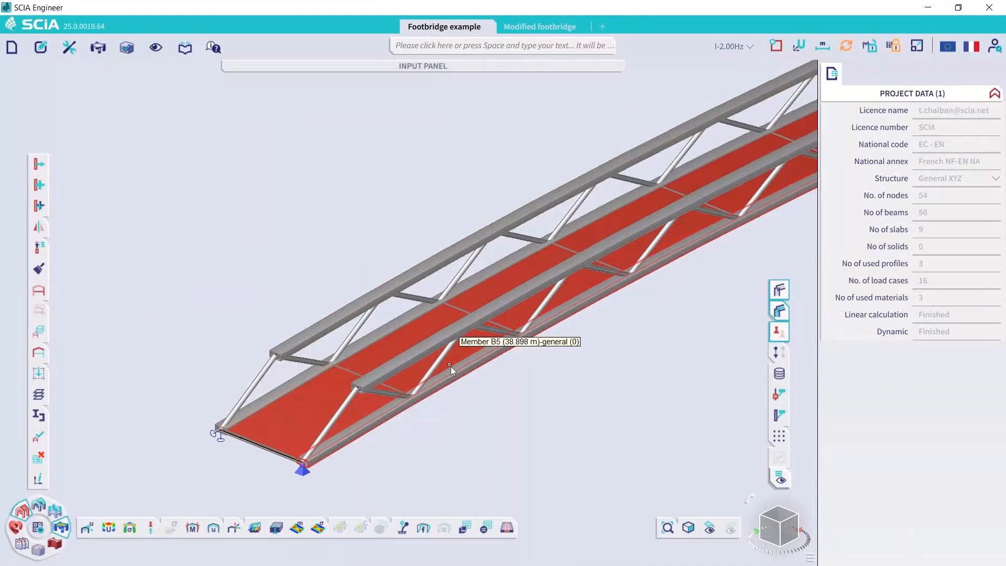
scroll(451, 366, down, 4)
middle_drag(546, 369, 453, 380)
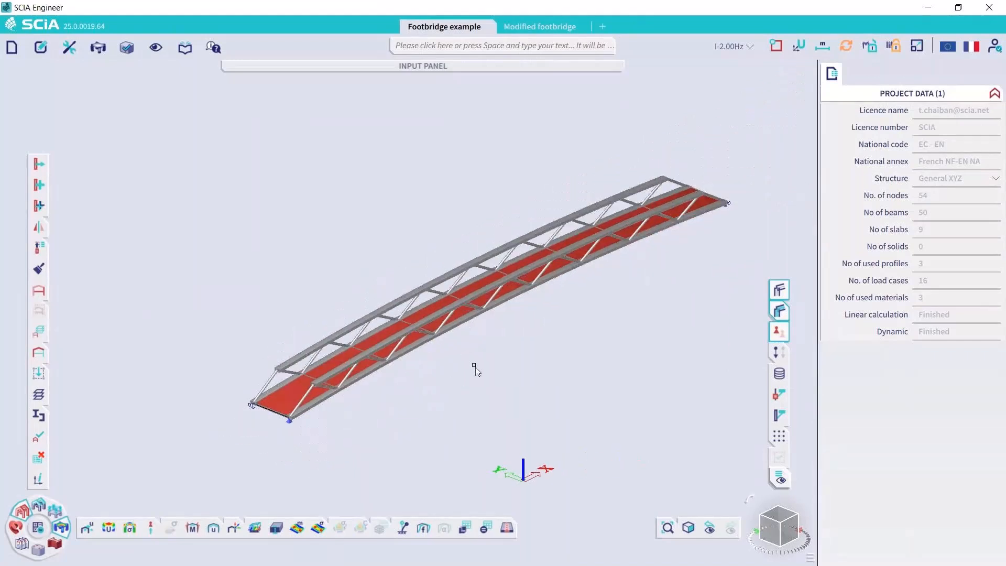
click(734, 46)
scroll(674, 94, up, 1)
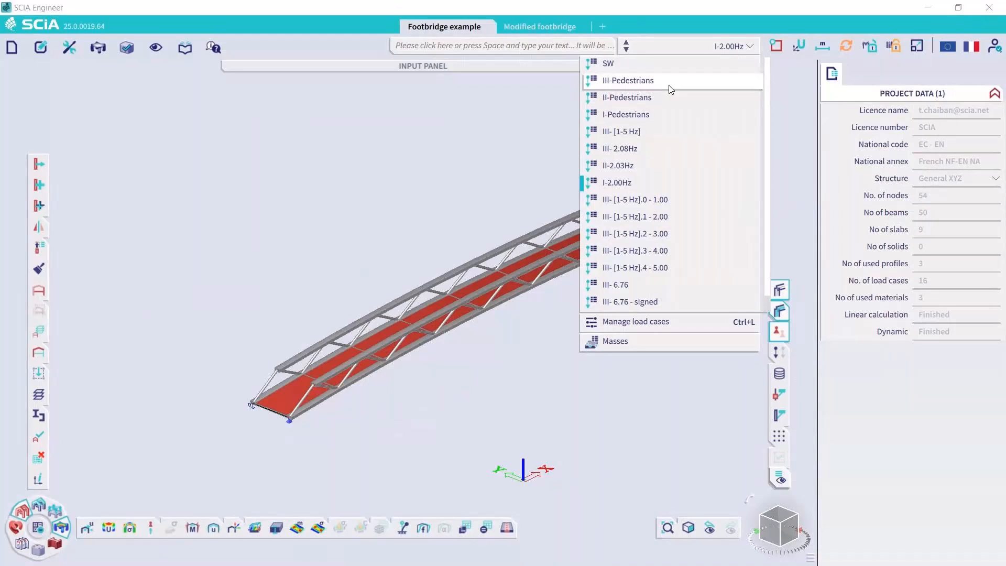
click(672, 89)
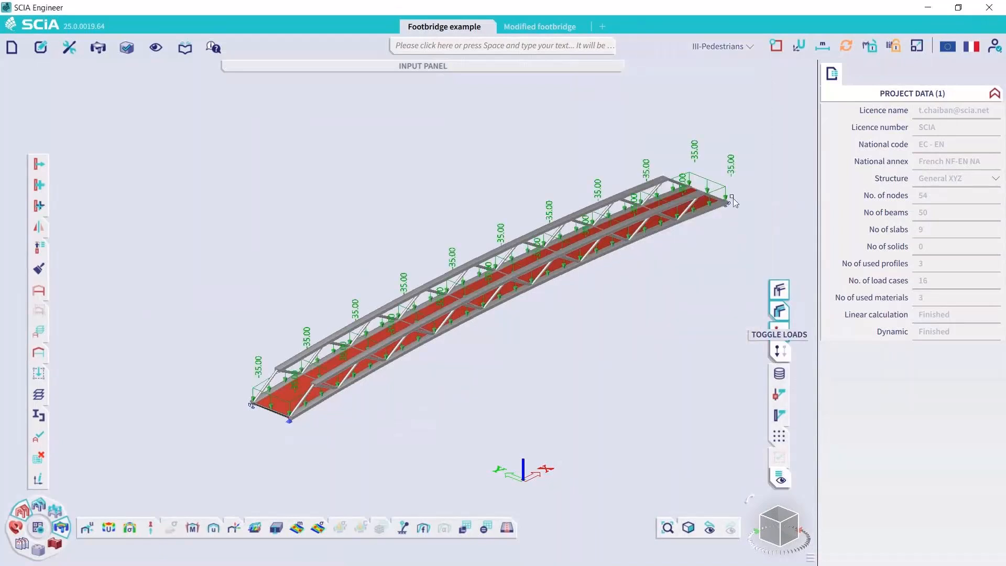
Turn off the member shading and inspect the properties of the surface load on the deck panel at the bridge's far end
click(781, 310)
scroll(724, 177, up, 3)
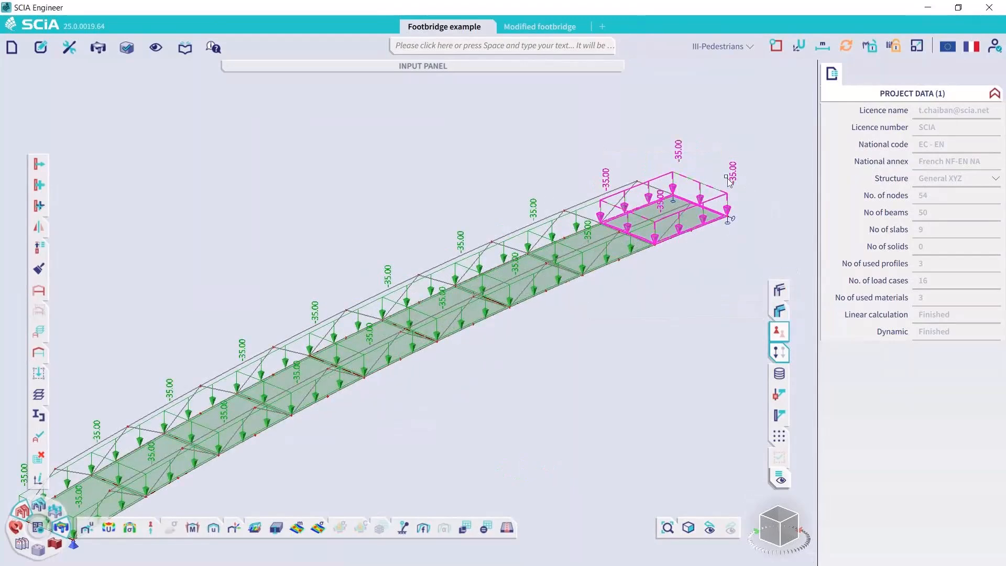
click(730, 182)
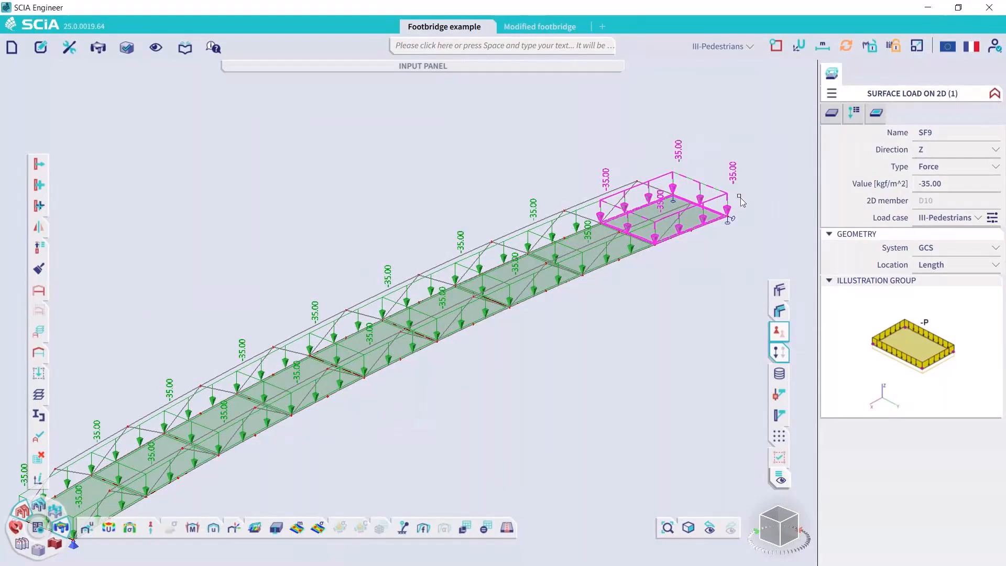
Hide the load display so that only the wireframe structure and its supports are shown
scroll(703, 270, down, 5)
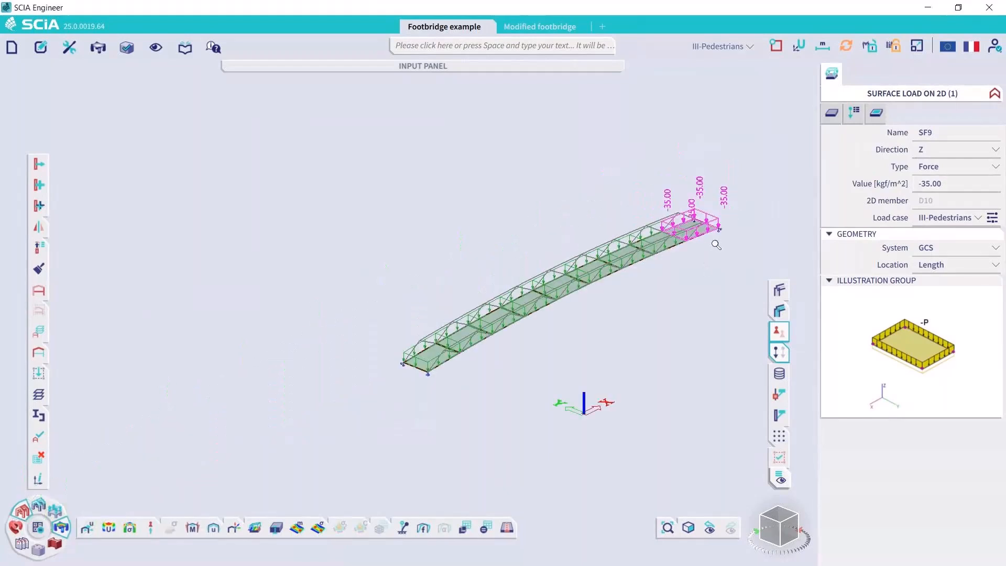
click(779, 352)
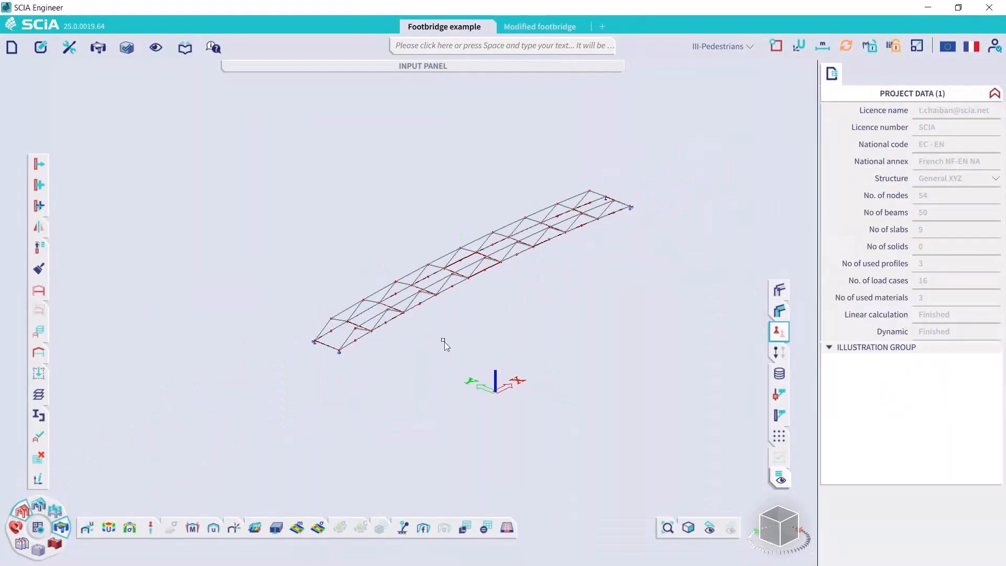
scroll(465, 337, up, 3)
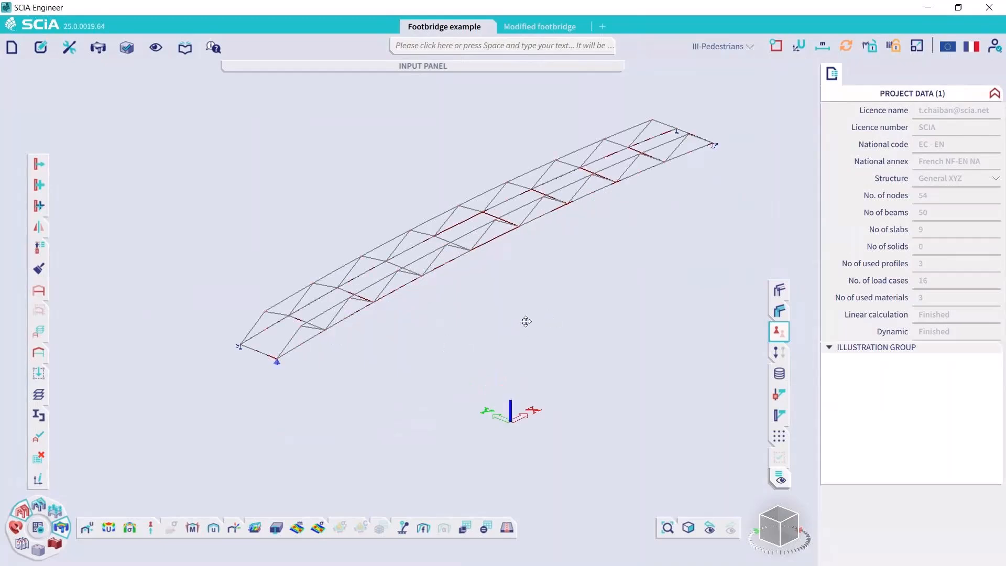
scroll(501, 335, up, 1)
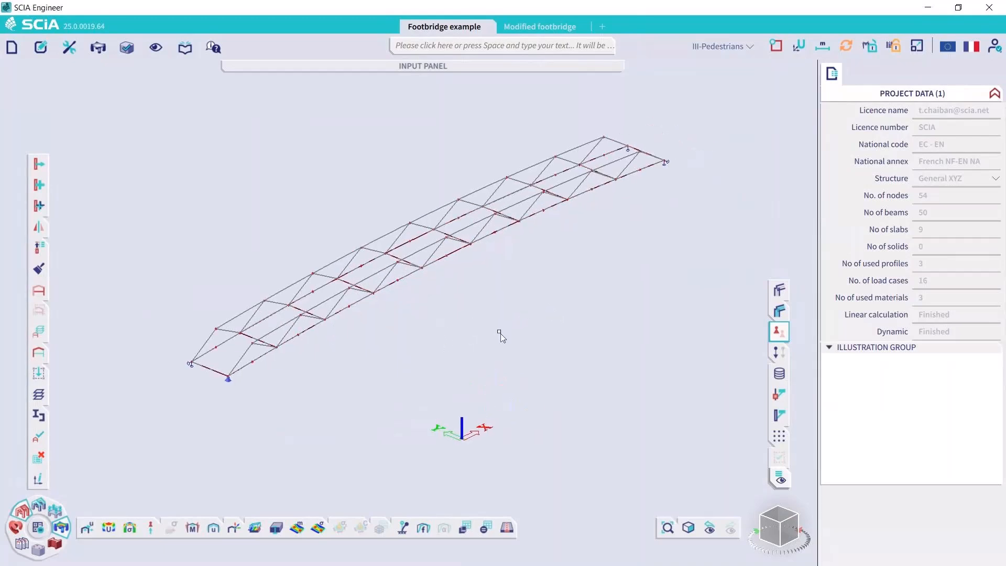
Review the mass groups, checking which load case mass group MG2 is bound to
click(57, 511)
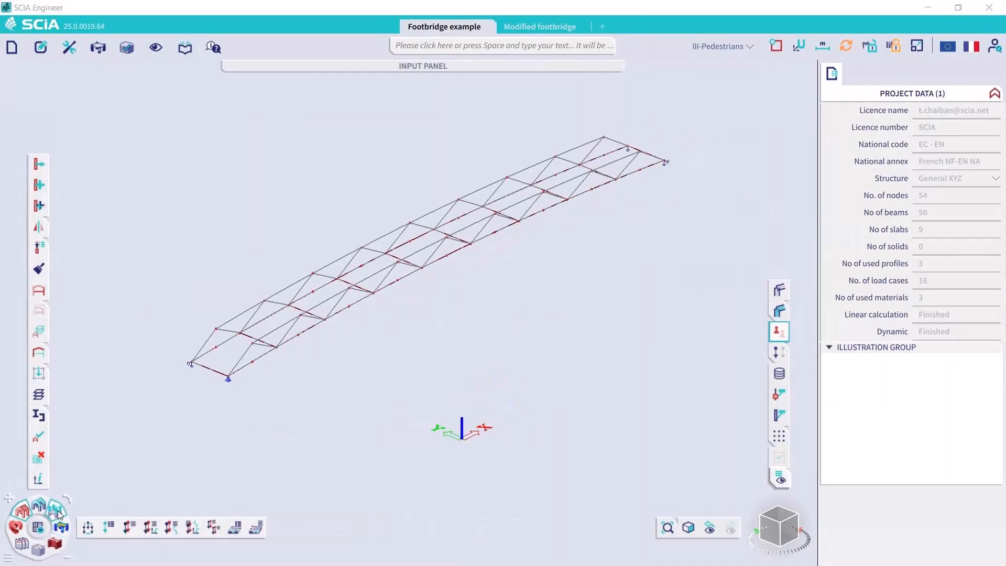
click(235, 527)
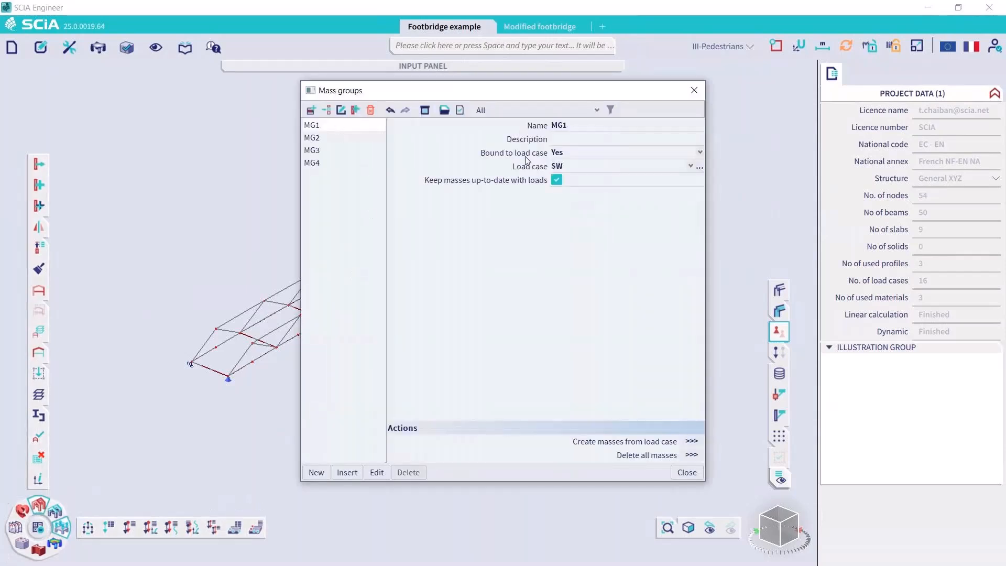
click(333, 139)
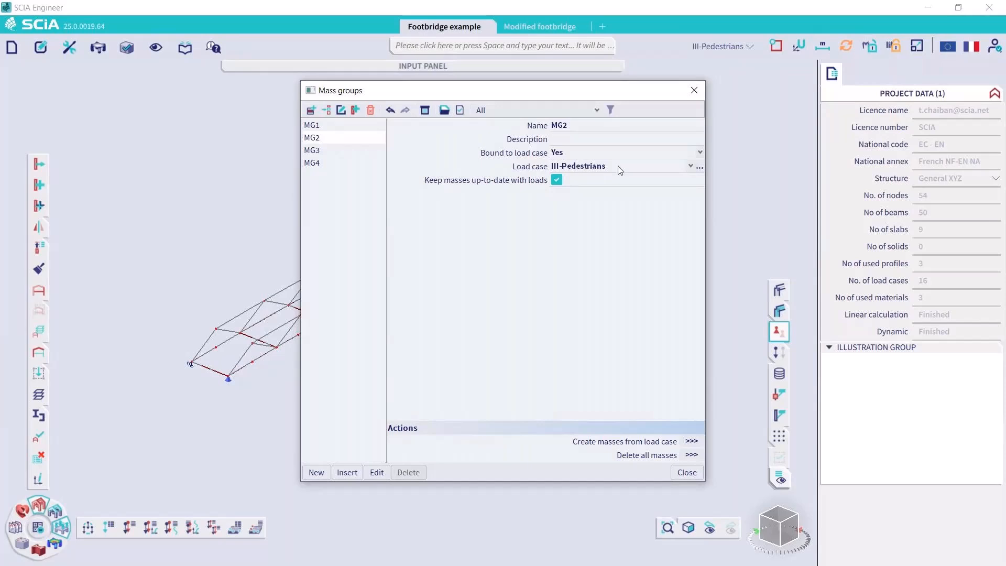
click(694, 90)
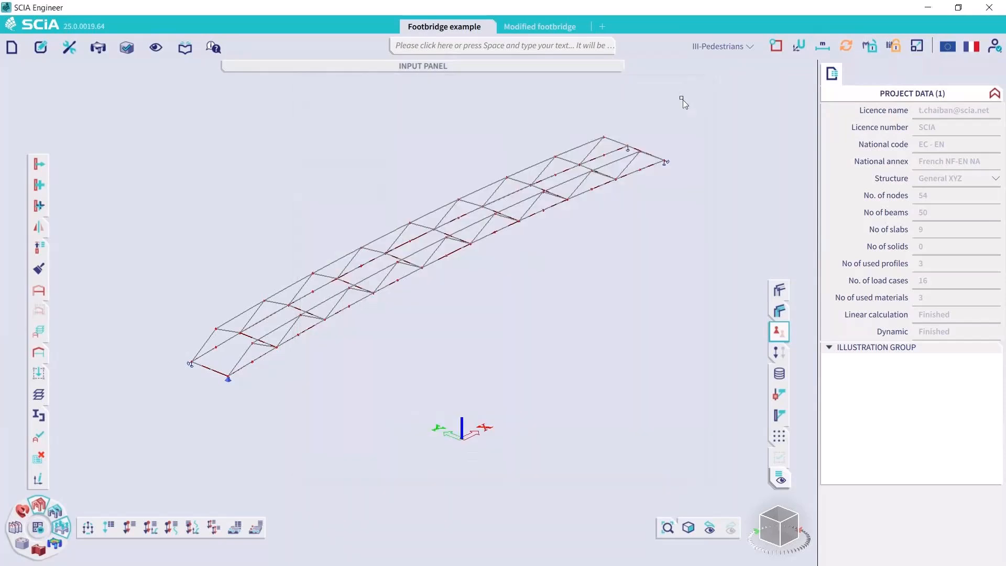
Review the combinations of mass groups, checking the contents of combination CM2
click(263, 527)
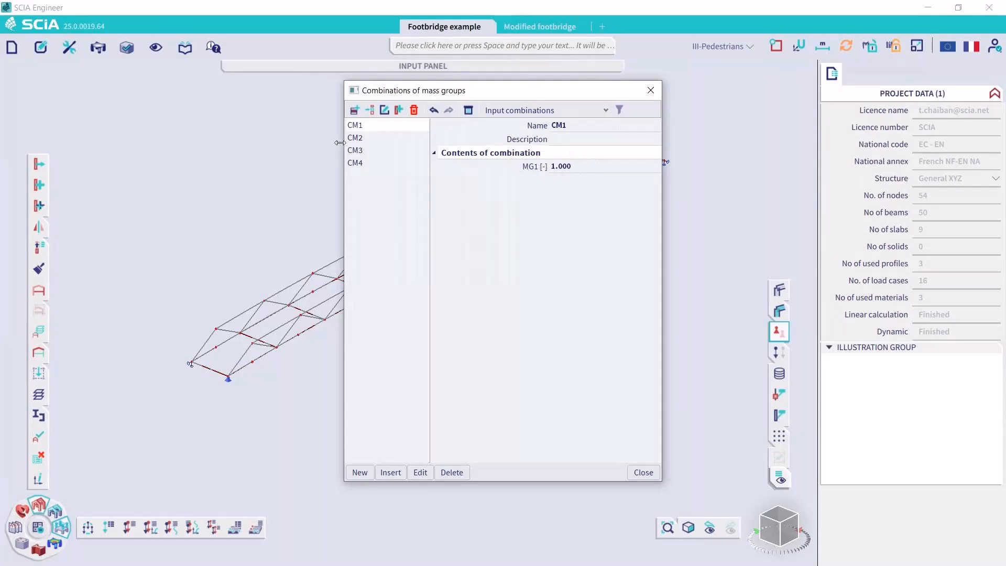
click(360, 139)
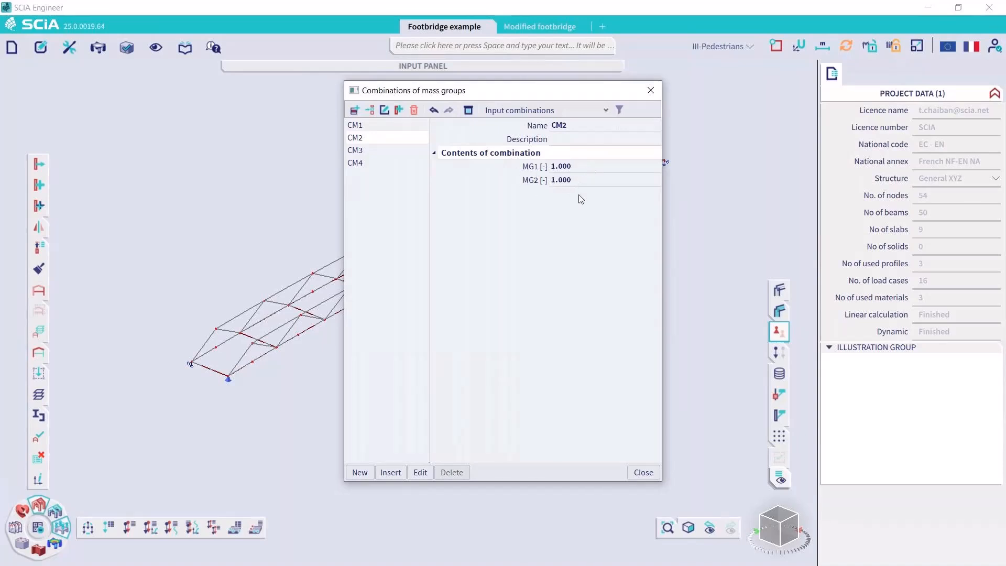
click(651, 90)
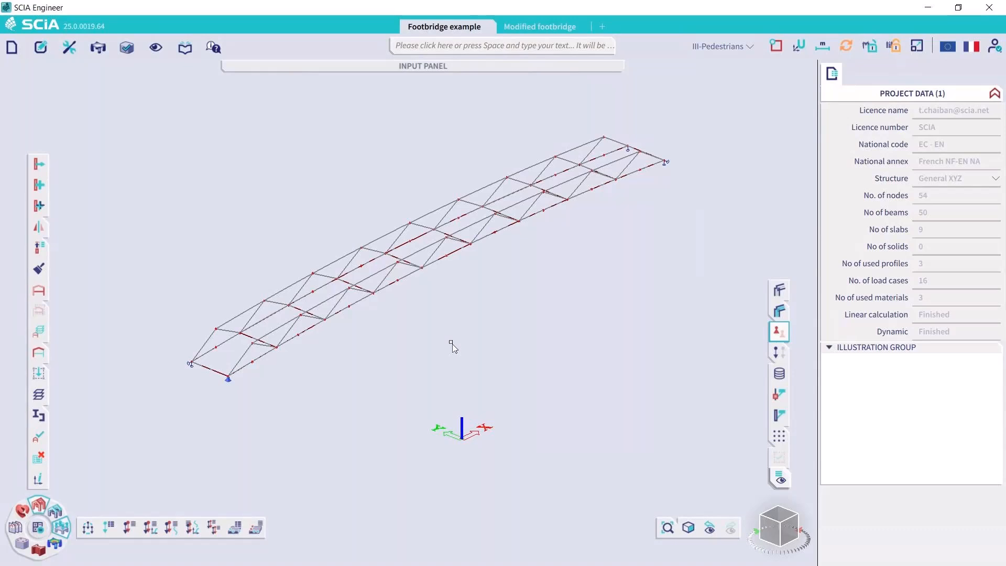
Examine the mass sums, natural frequencies and relative modal masses for CM1 and CM2 in the eigen frequency calculation protocol
click(55, 544)
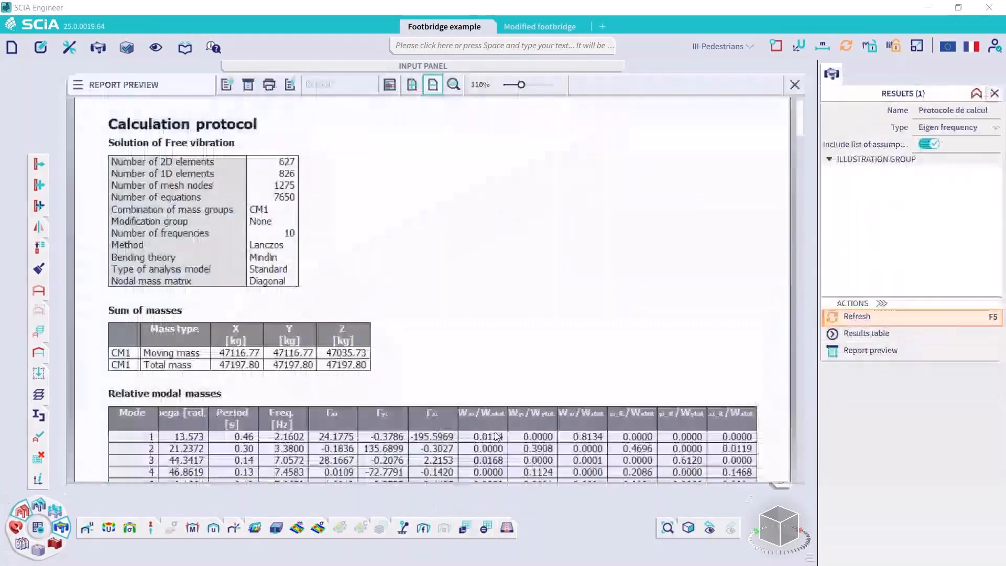
scroll(284, 272, down, 2)
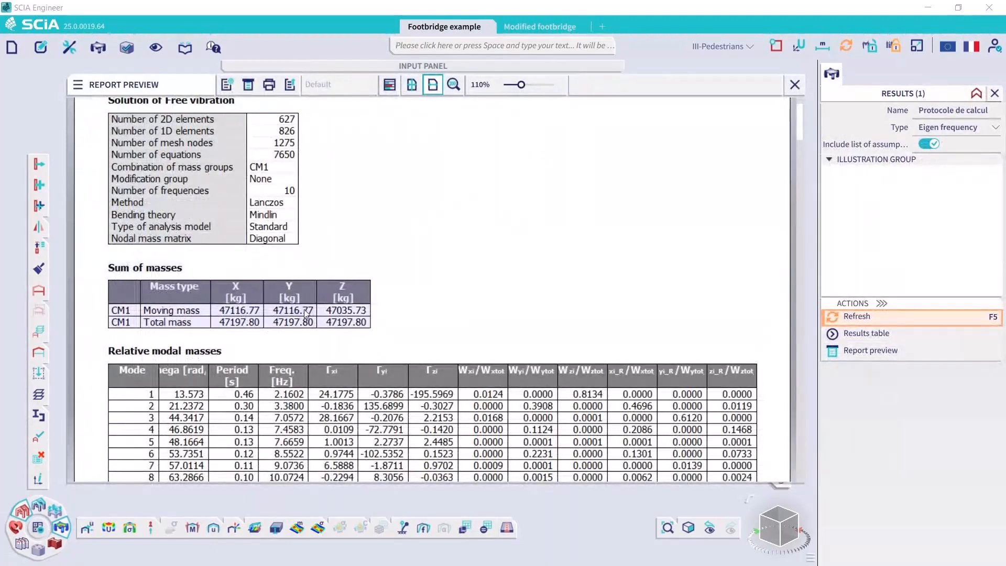
scroll(311, 315, down, 4)
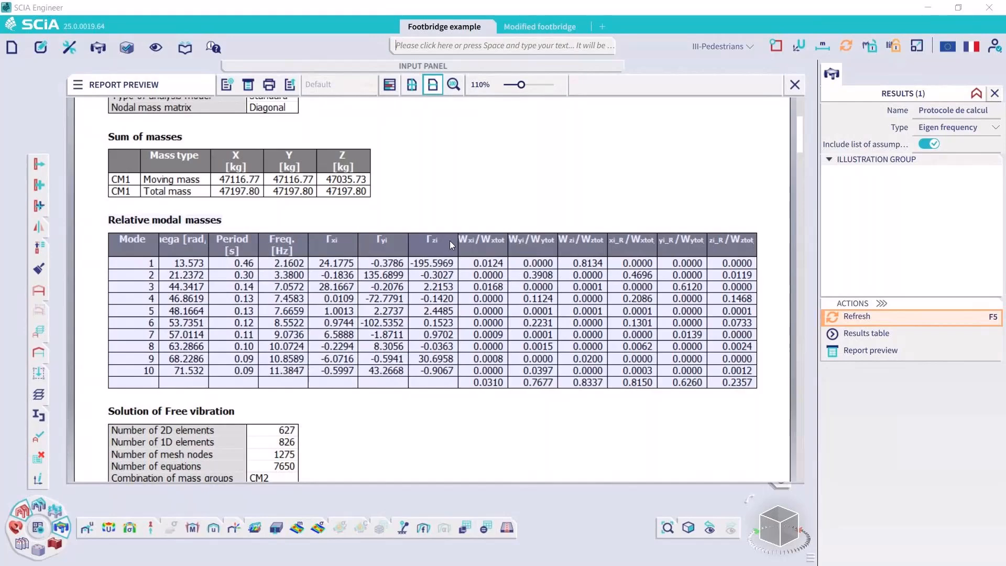
scroll(450, 240, down, 4)
scroll(452, 246, down, 4)
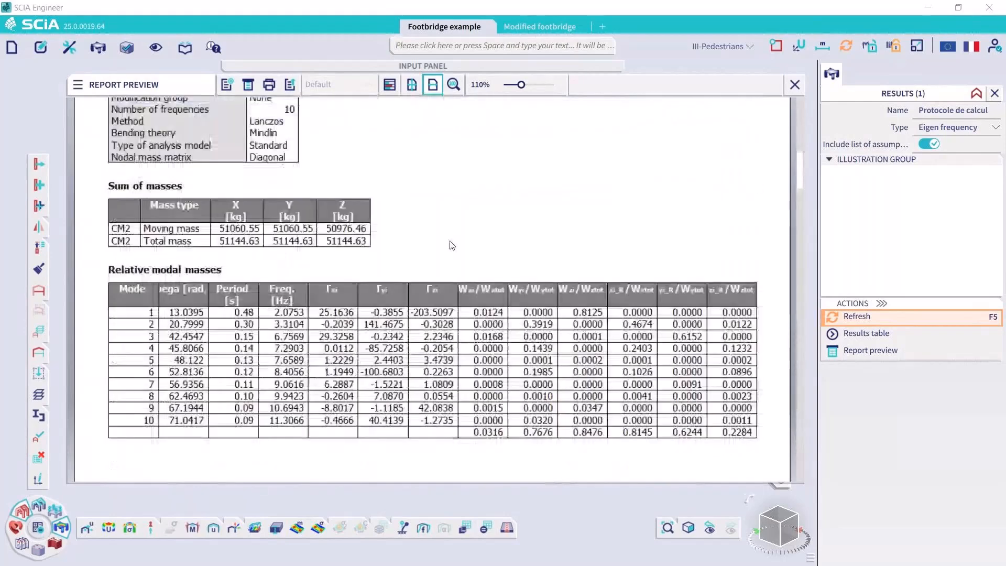
scroll(449, 244, down, 2)
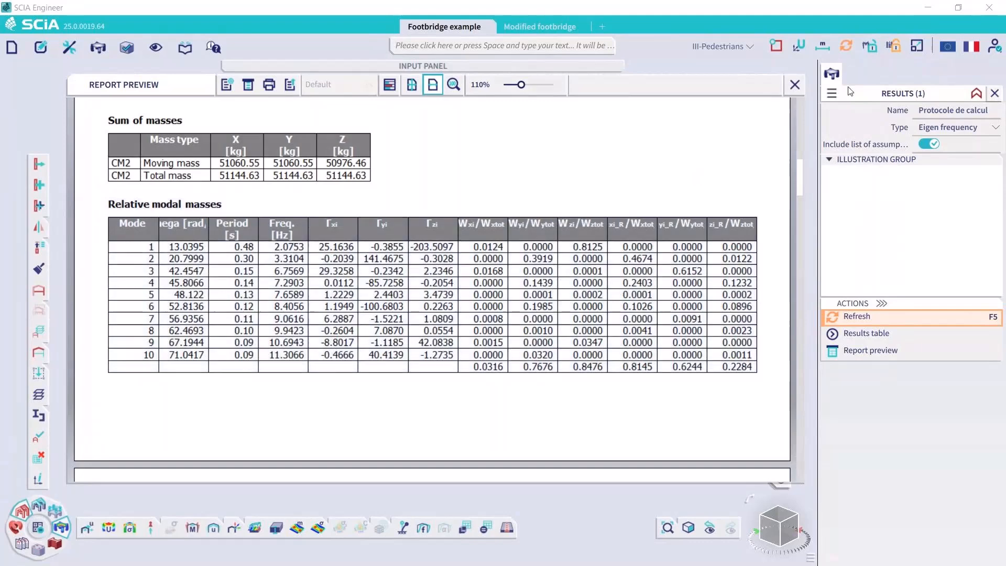
click(796, 85)
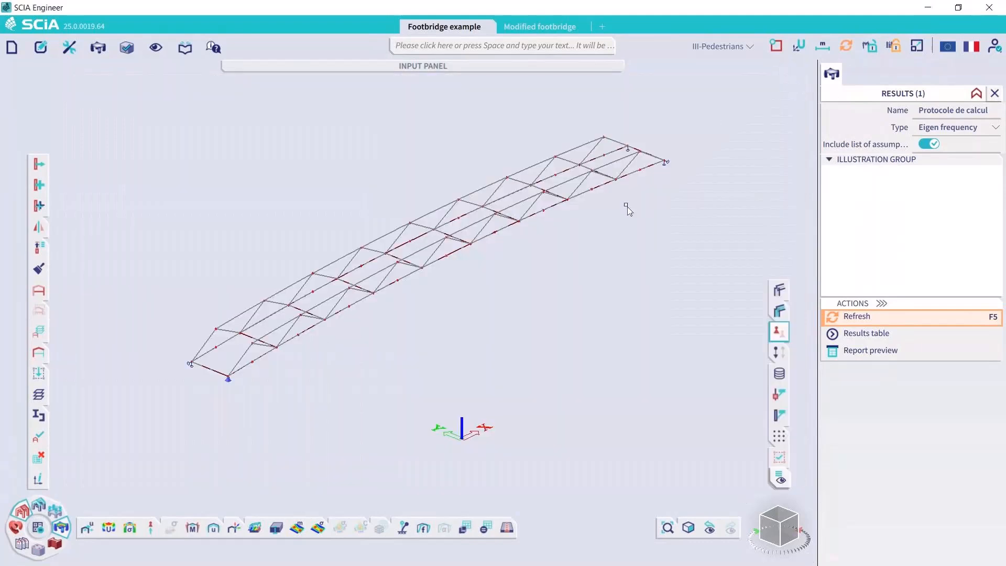
Display the 3D displacement mode shape for mass combination CM2/1 - 2.0753
click(117, 529)
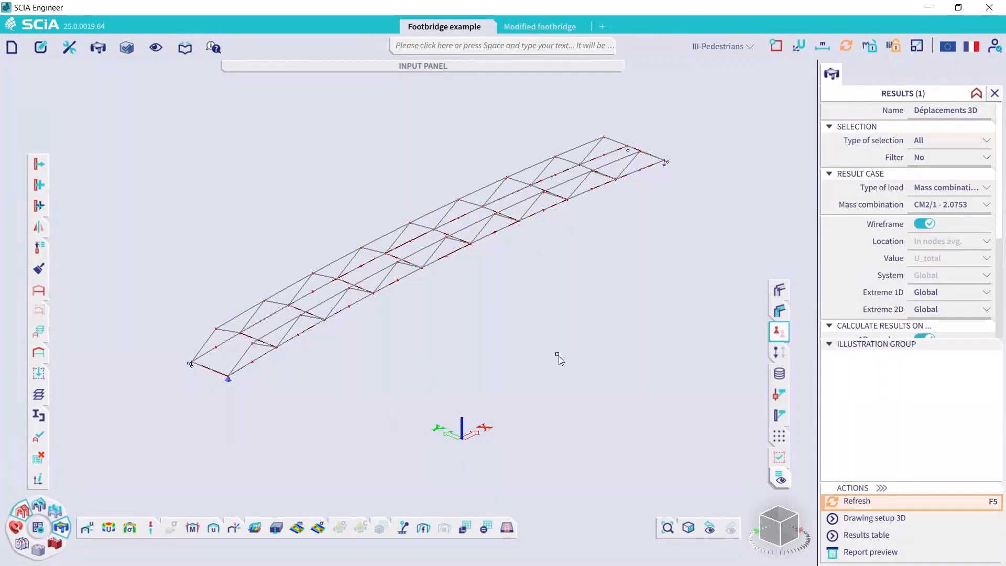
click(979, 211)
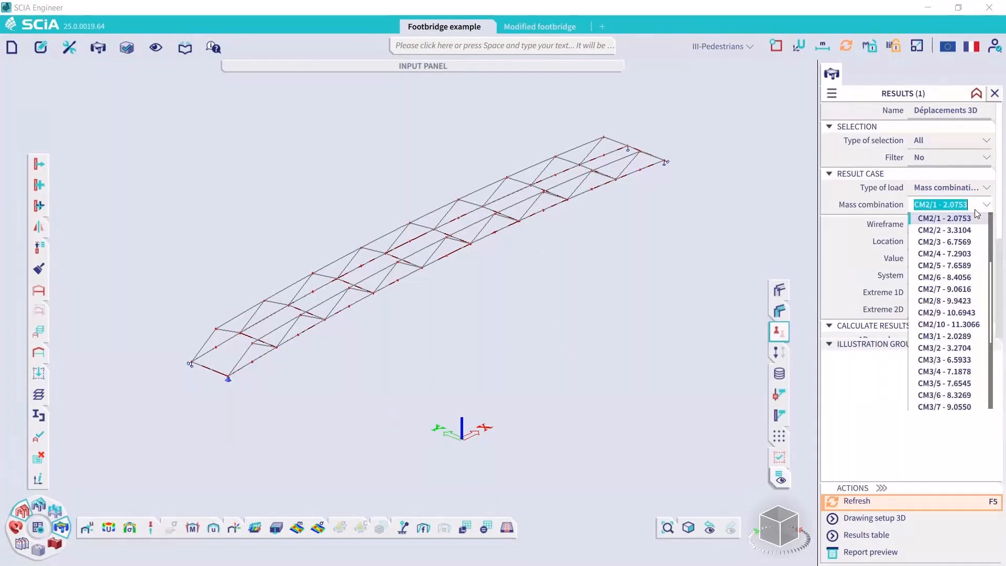
click(894, 208)
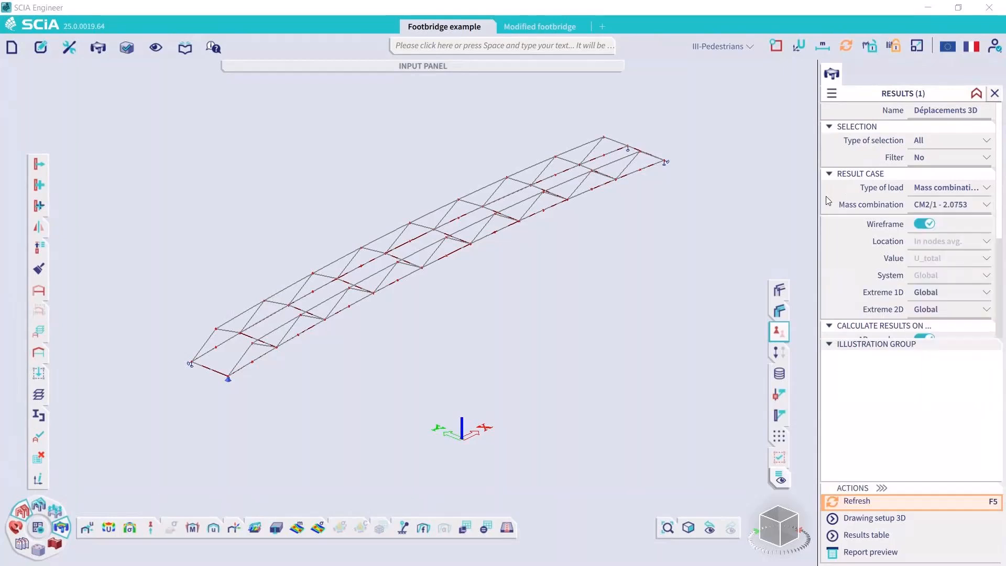
click(901, 501)
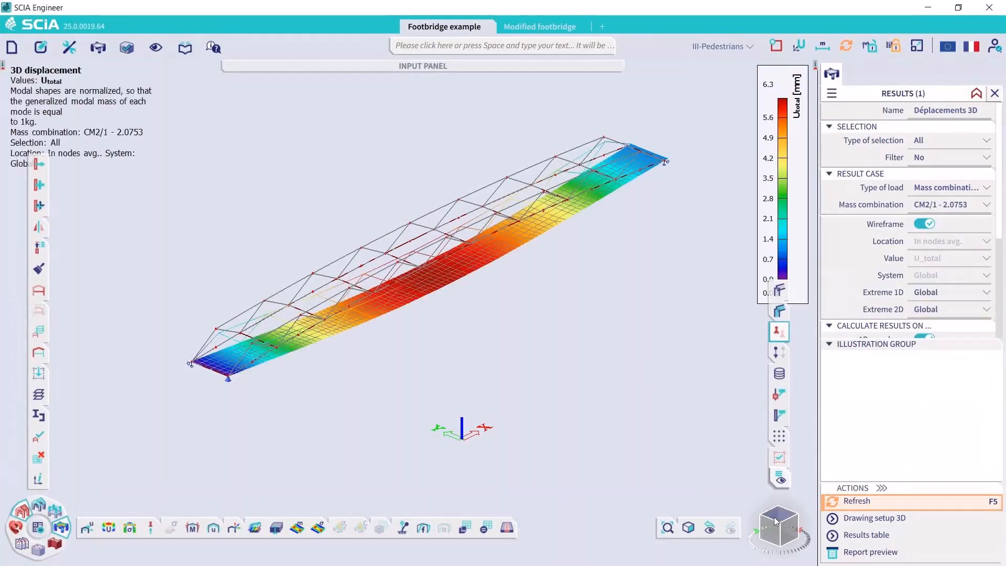
mouse_move(761, 513)
mouse_down()
mouse_move(759, 502)
mouse_move(780, 516)
mouse_move(768, 516)
mouse_up()
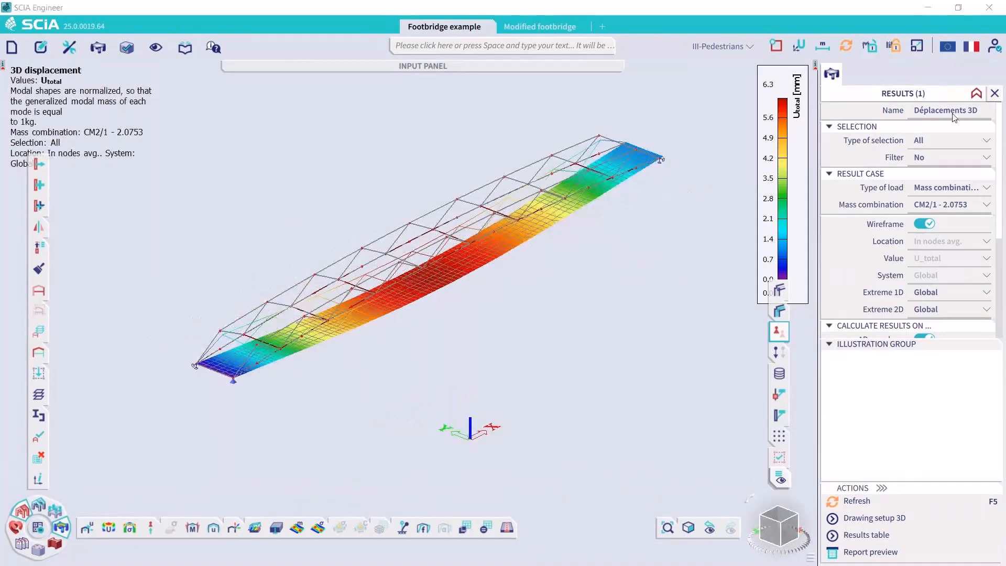
Show the 3D displacement mode shape for mass combination CM2/2 - 3.3104
click(950, 207)
click(953, 229)
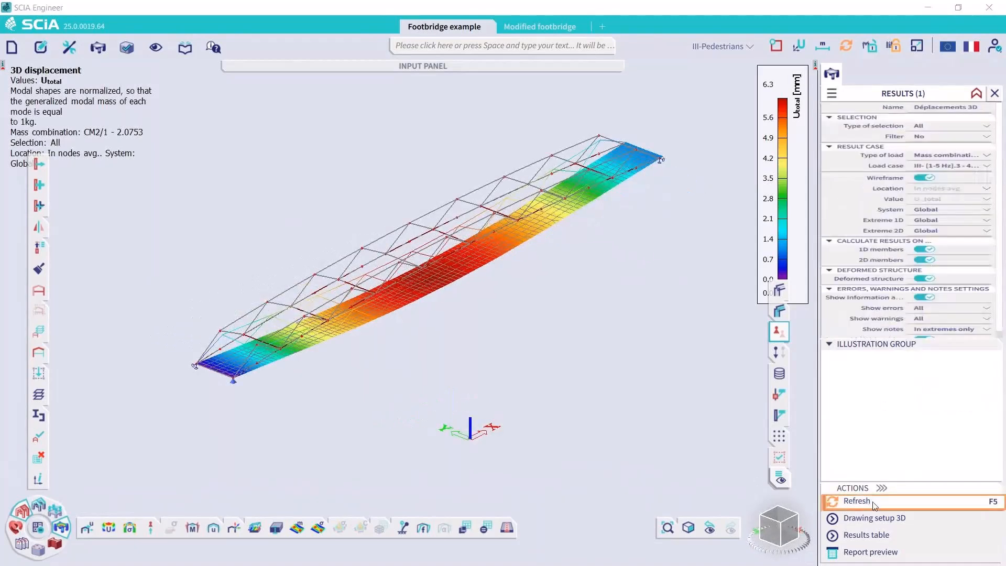
click(858, 501)
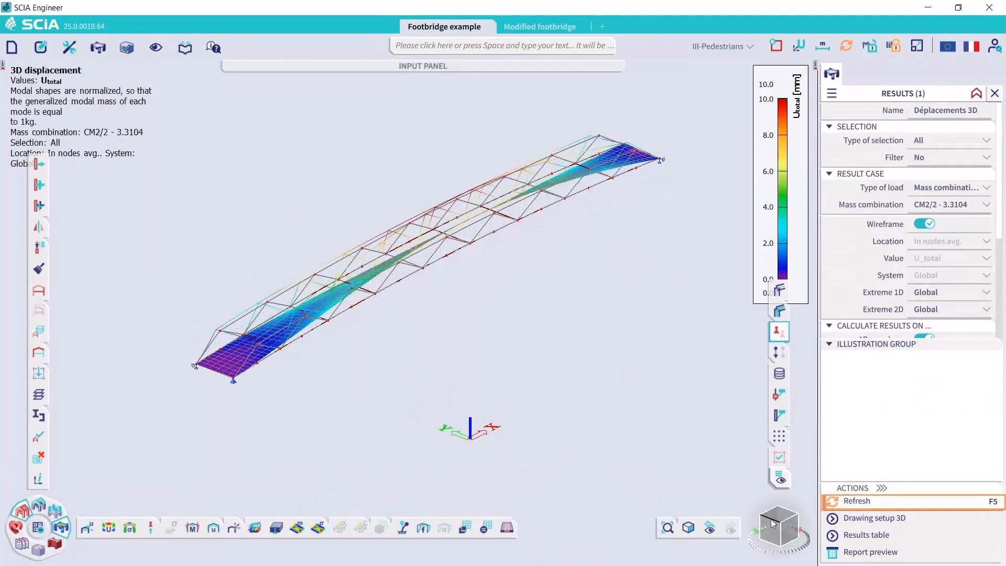
mouse_move(777, 525)
mouse_down()
mouse_move(790, 530)
mouse_move(781, 522)
mouse_up()
Show the 3D displacement mode shape for mass combination CM2/9 - 10.6943 and view it from the bridge's side
click(959, 204)
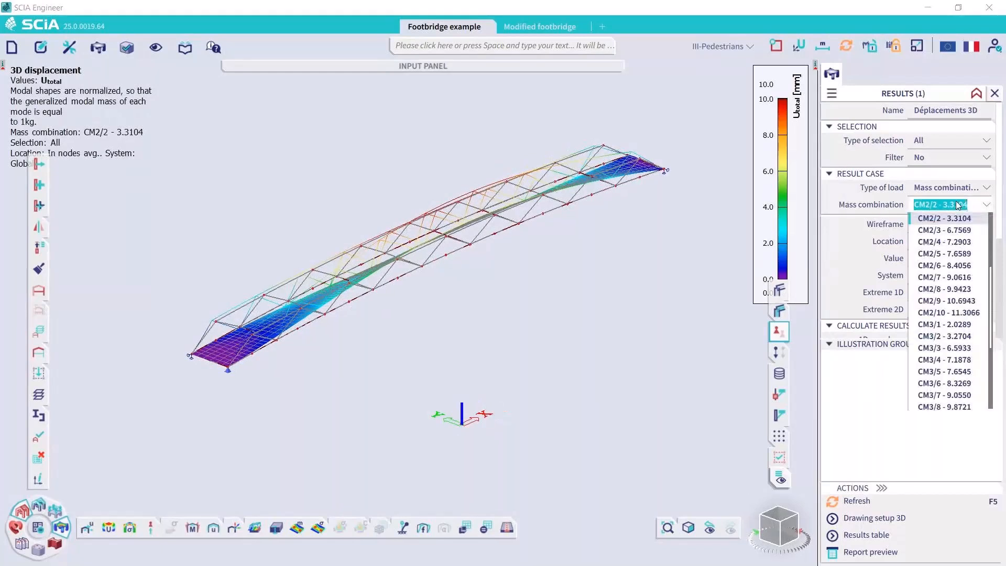
click(959, 301)
click(903, 502)
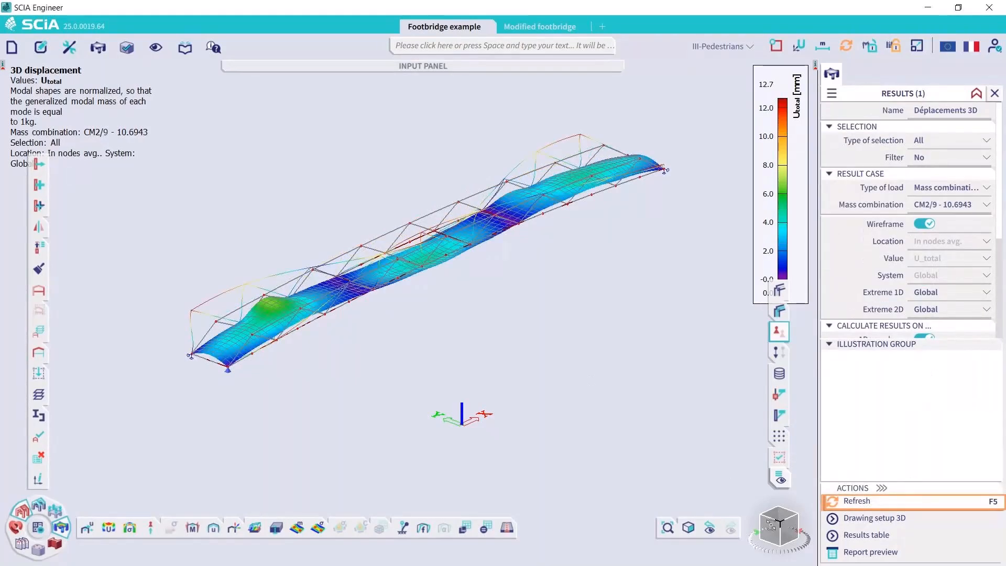
drag(764, 523, 761, 516)
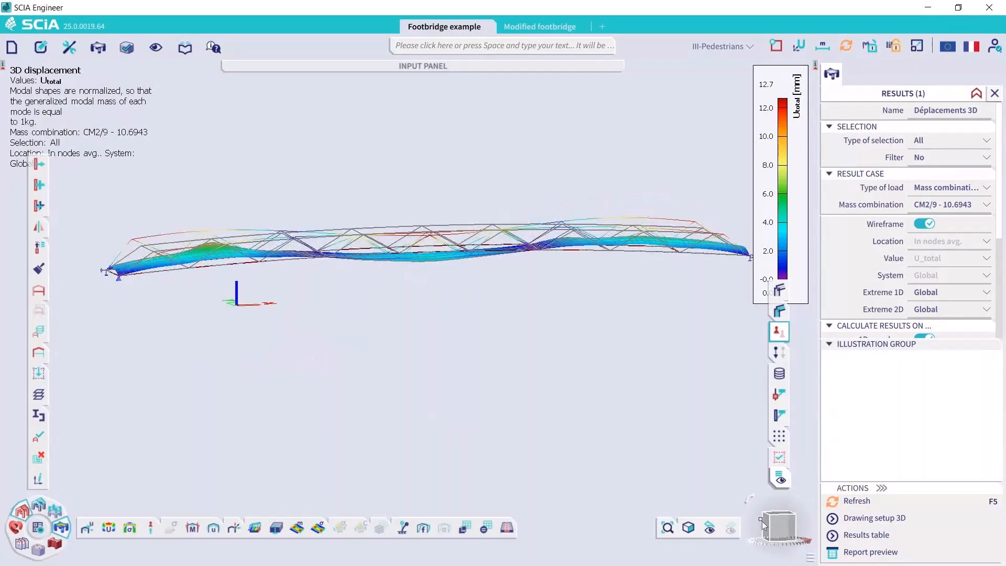
Try a results scale of 4 on the deformed shape, and set the results scale to 1
click(918, 47)
click(930, 82)
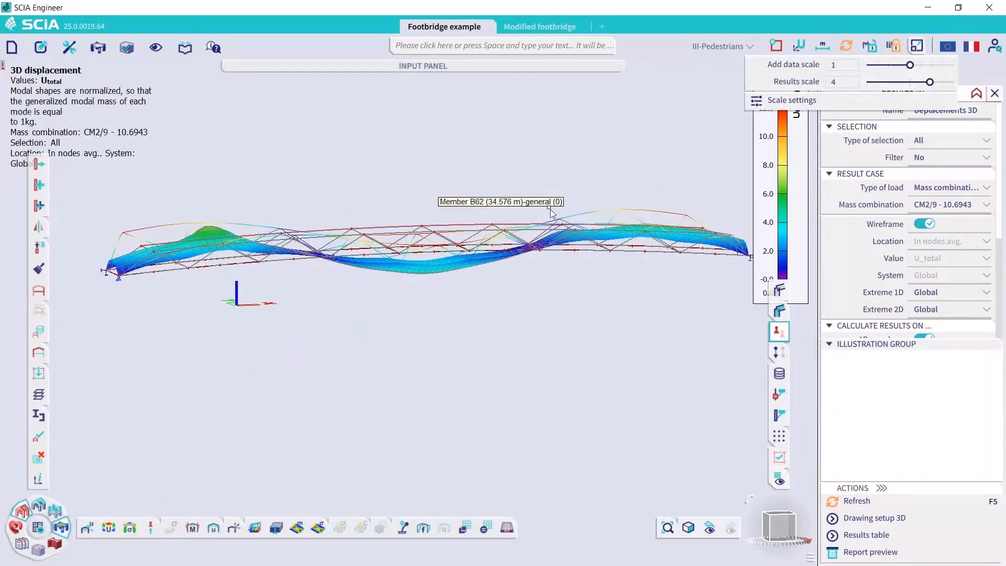
click(917, 46)
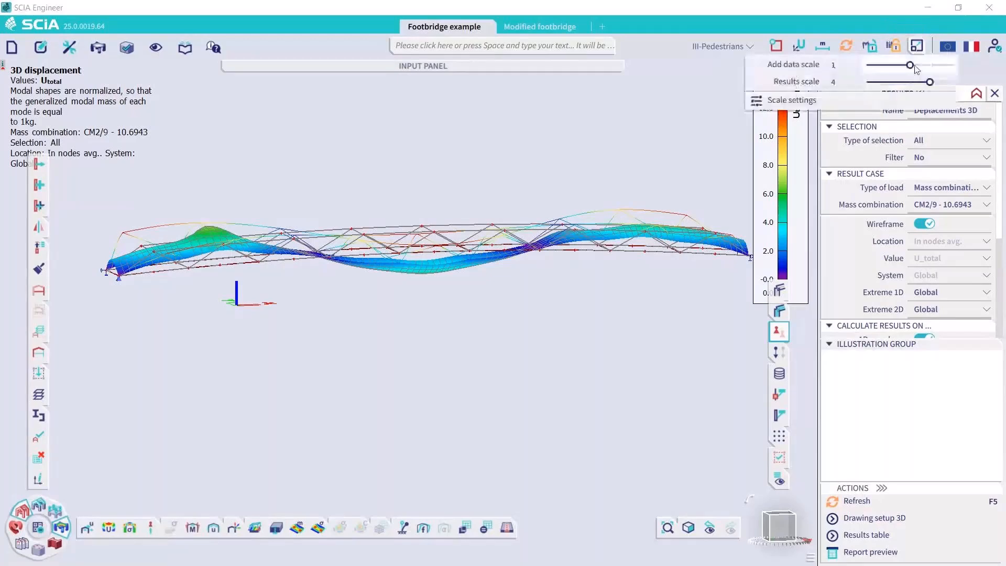
click(911, 82)
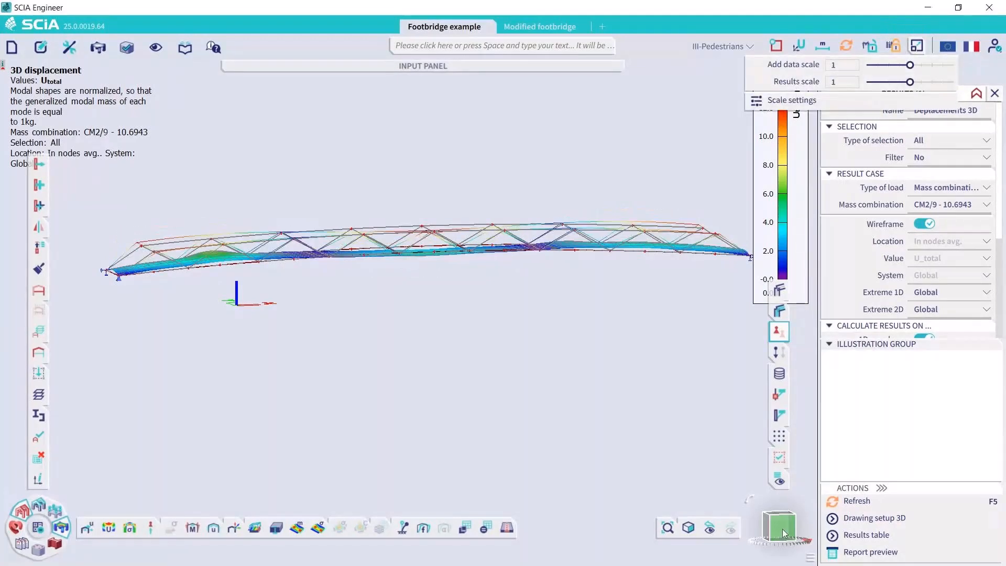
click(765, 514)
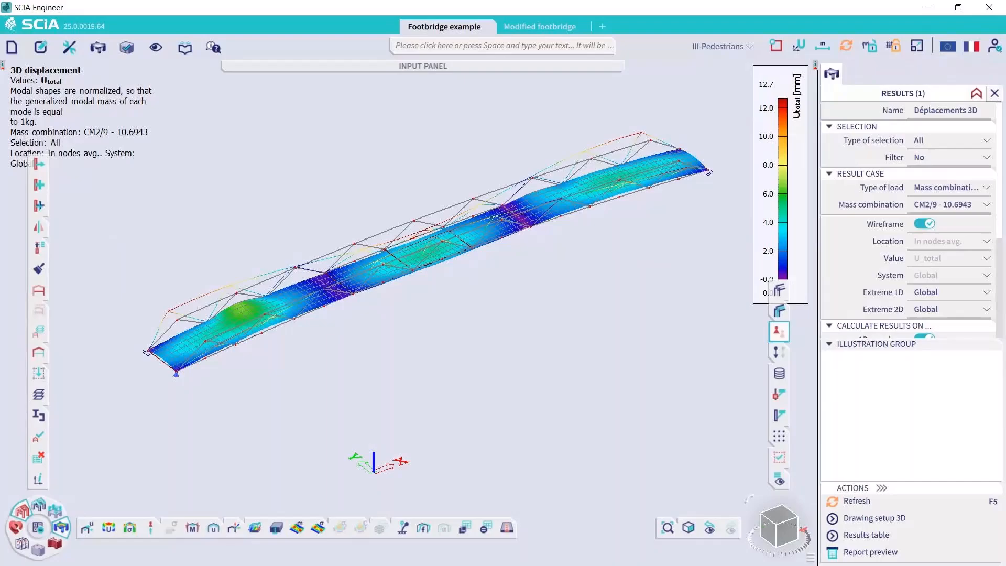
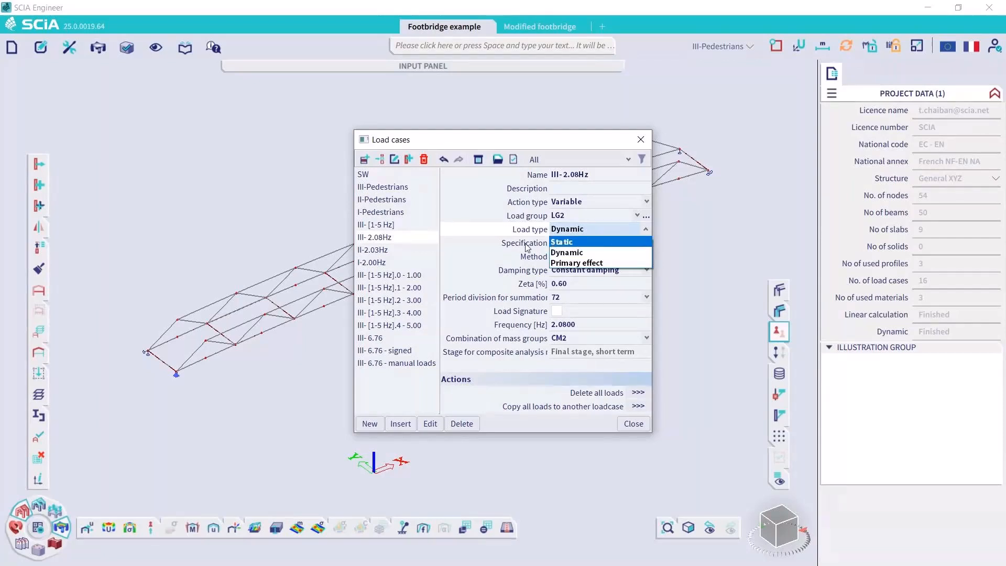
Review the load type, specification and method options of load case III- 2.08Hz, keeping Dynamic, Harmonic and Modal superposition
click(527, 247)
click(576, 243)
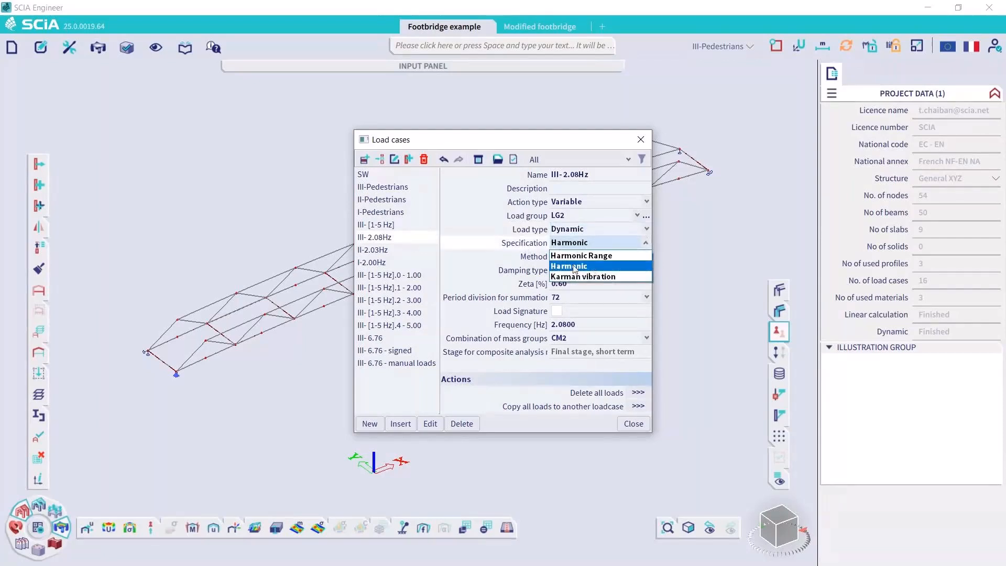
click(592, 267)
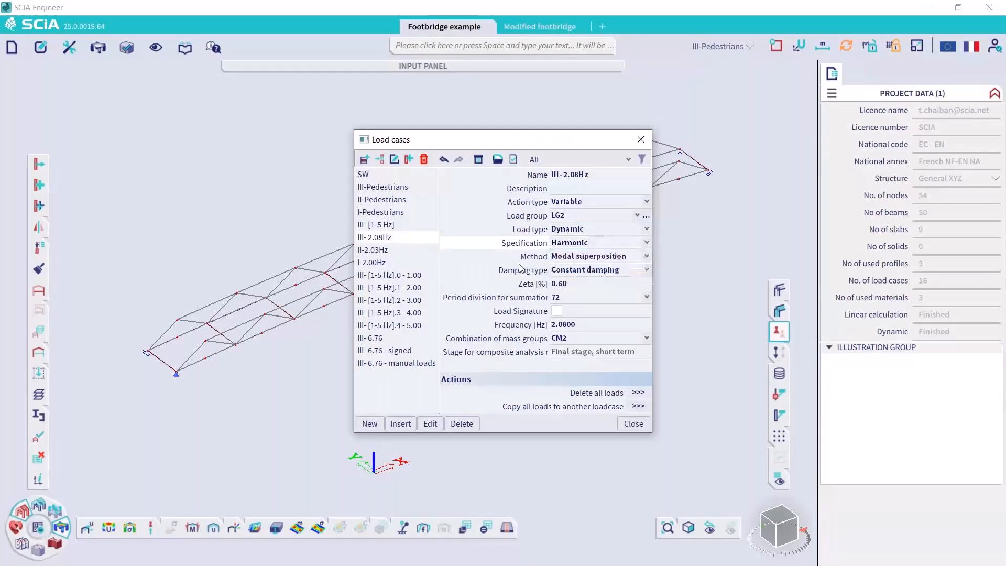
click(575, 259)
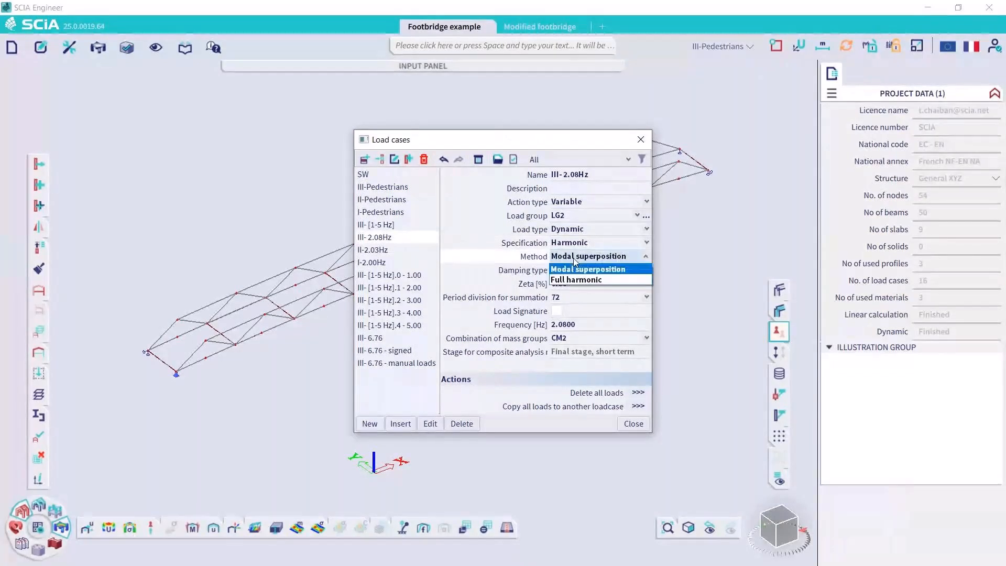
click(610, 269)
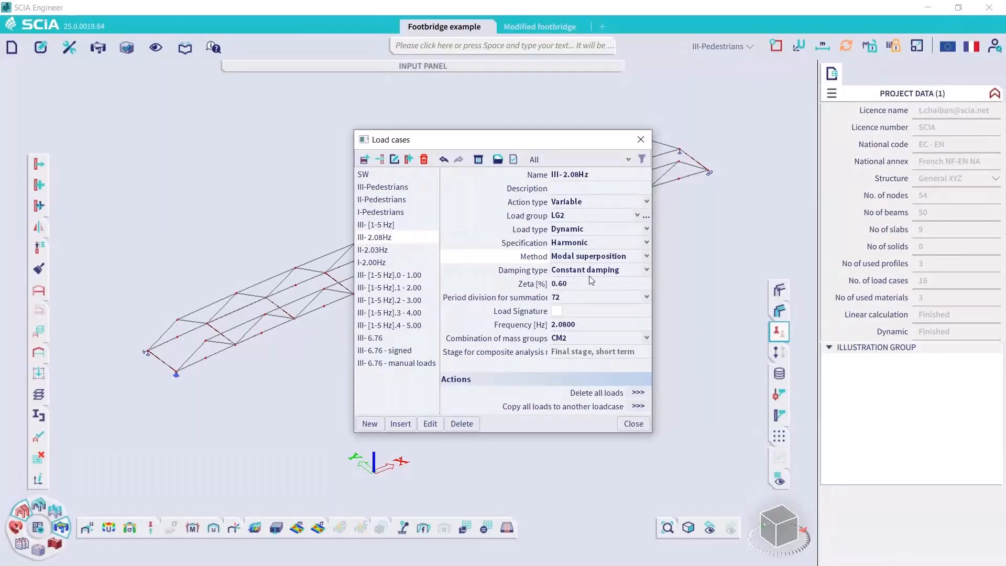
Examine the period division for summation and the mass group combination choices of load case III- 2.08Hz, and close the load cases
click(571, 297)
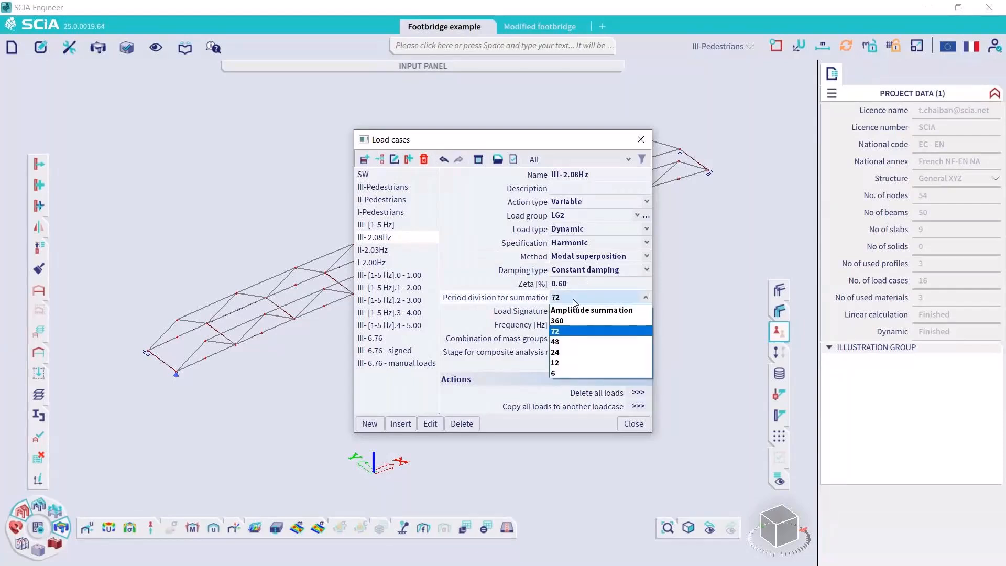
click(511, 328)
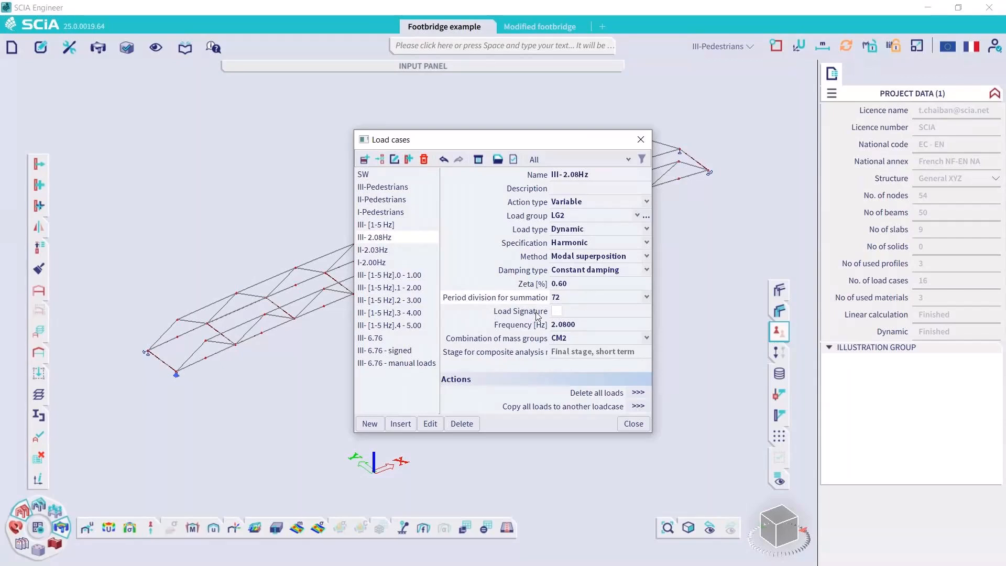
click(577, 338)
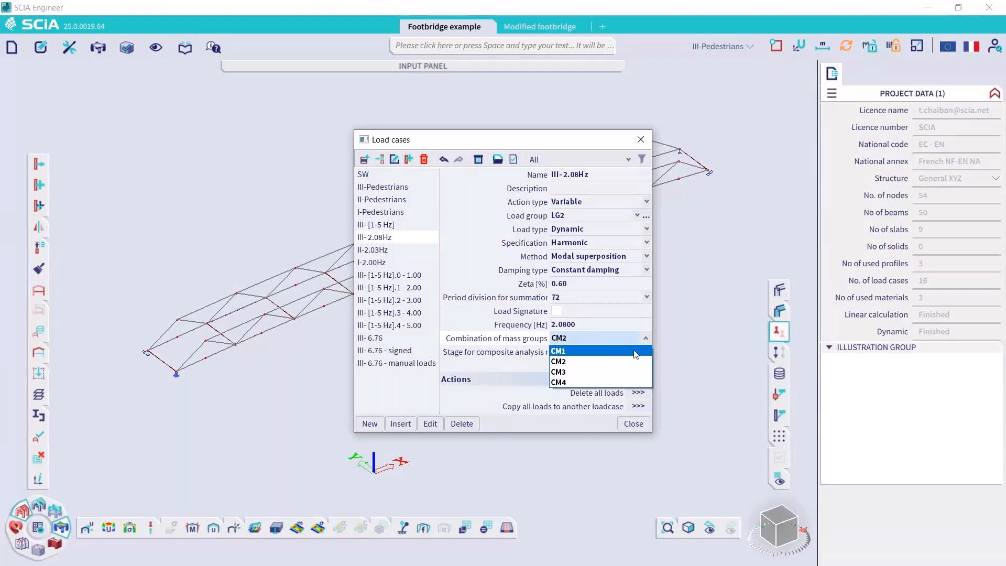
click(522, 341)
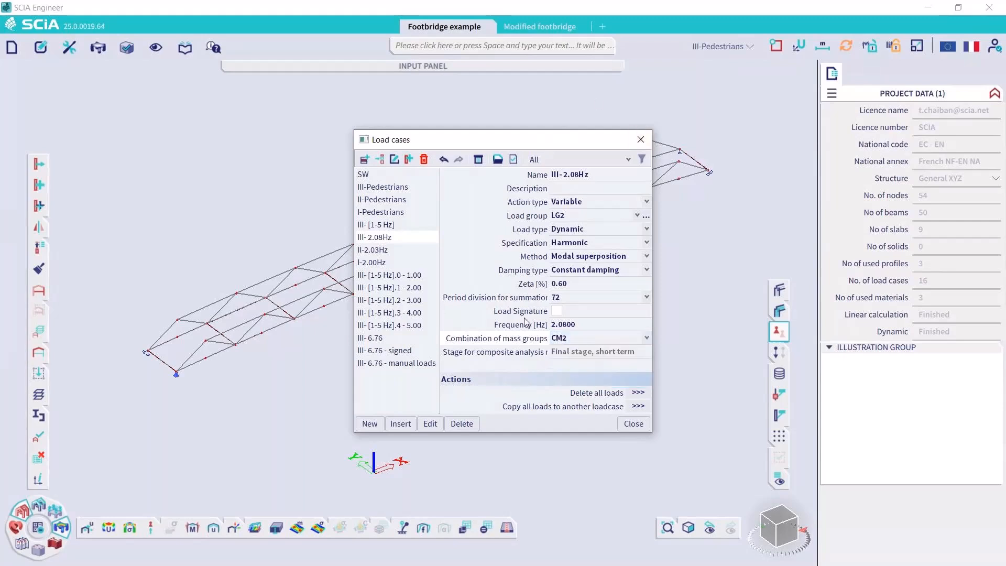
click(640, 139)
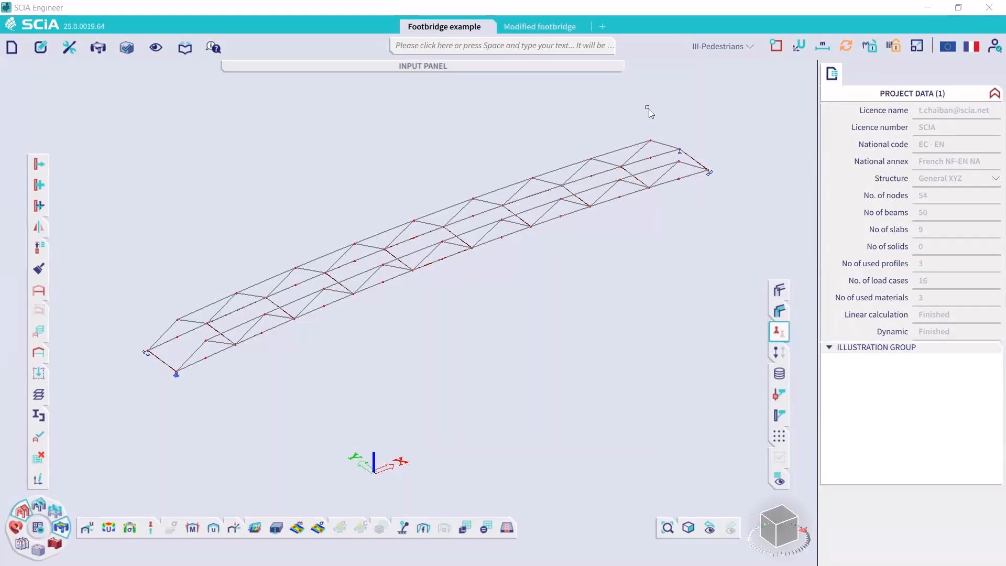
Display the 3D displacement of the footbridge for the static load case II-Pedestrians
click(110, 528)
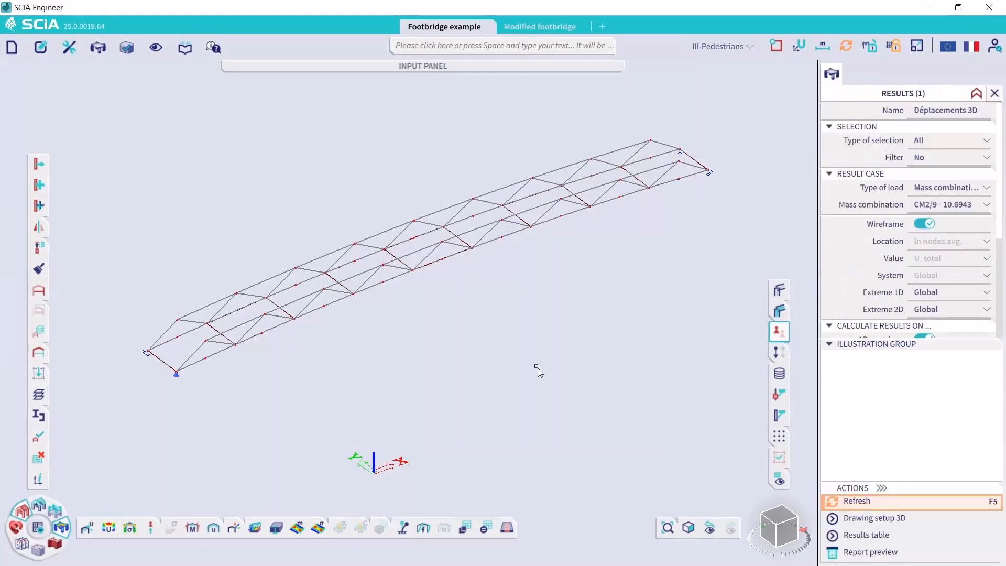
click(943, 187)
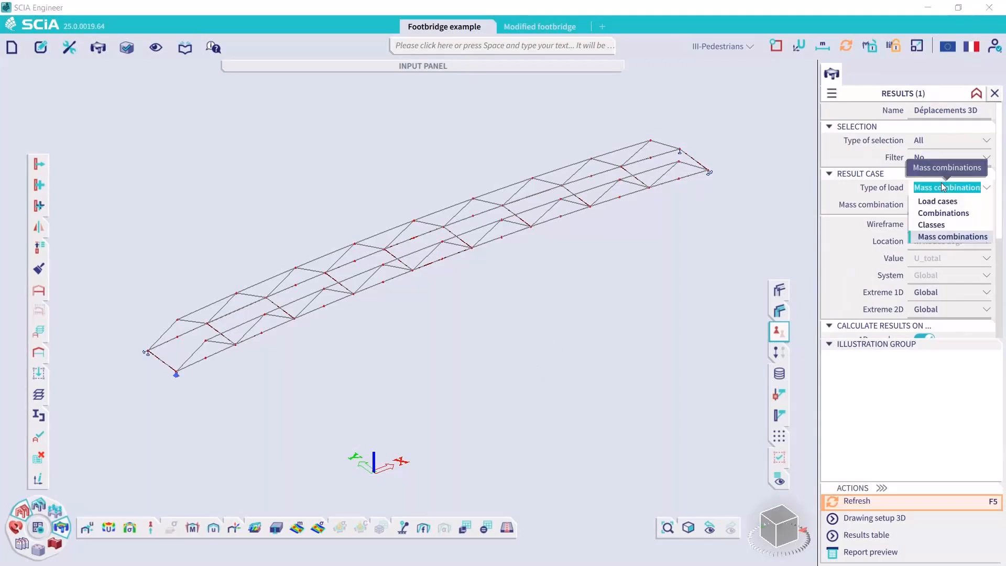
click(944, 202)
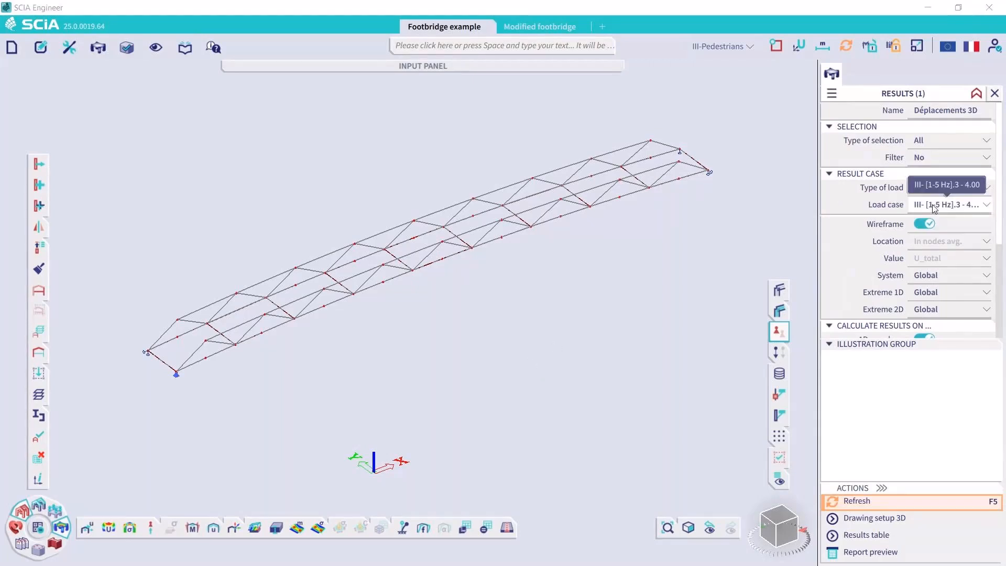
click(935, 205)
click(936, 242)
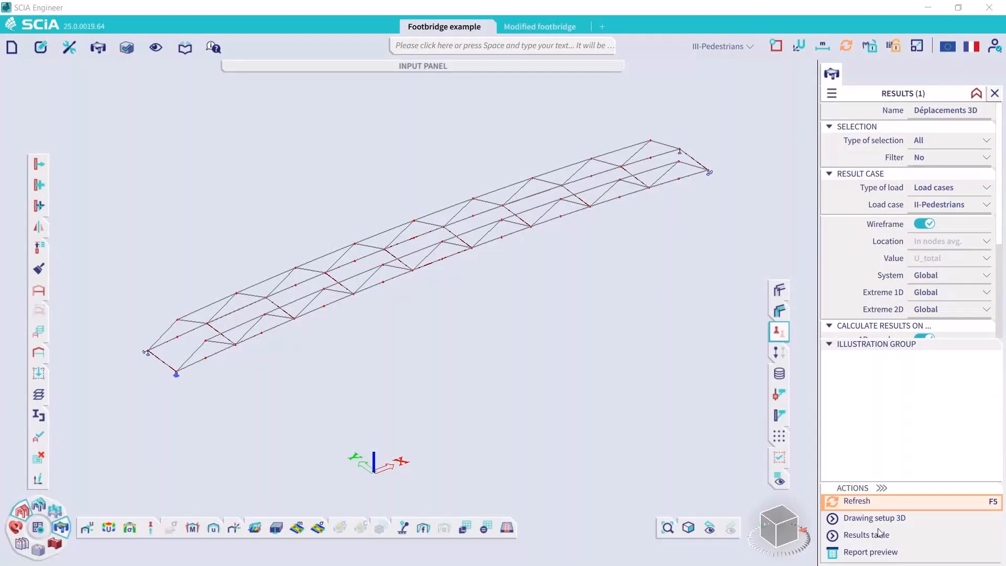
click(870, 507)
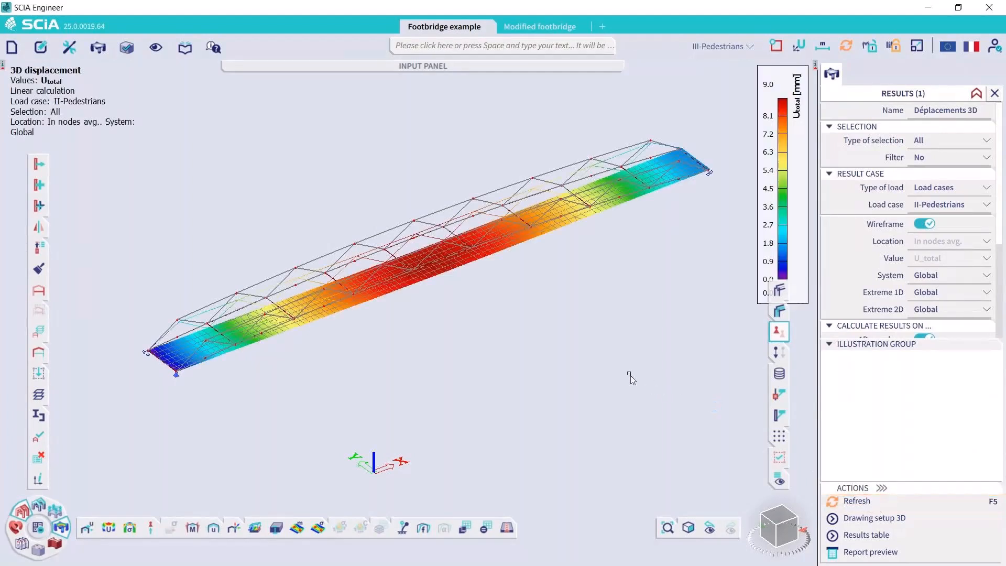
Display the 3D displacement for load case III-Pedestrians
click(952, 205)
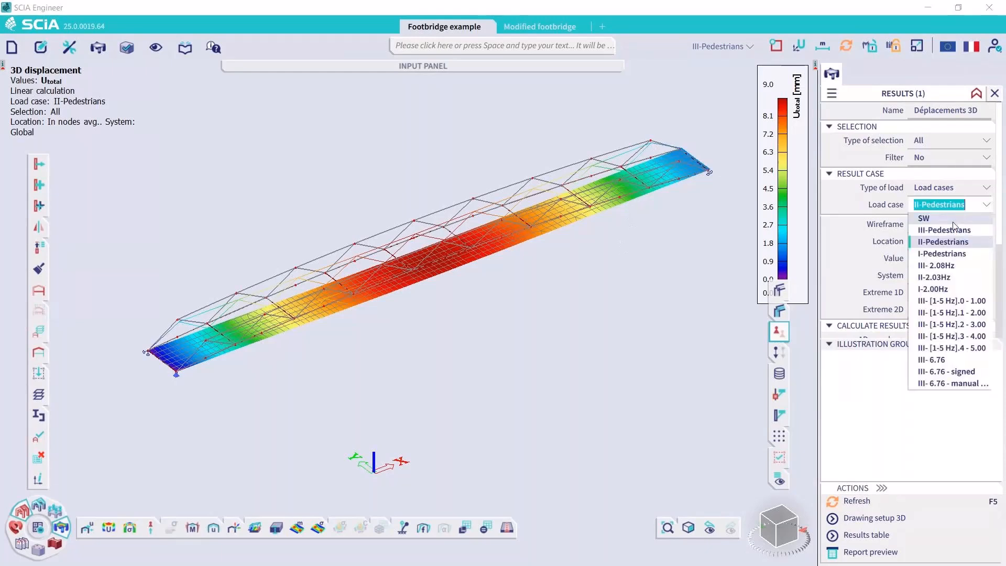
click(952, 230)
click(870, 502)
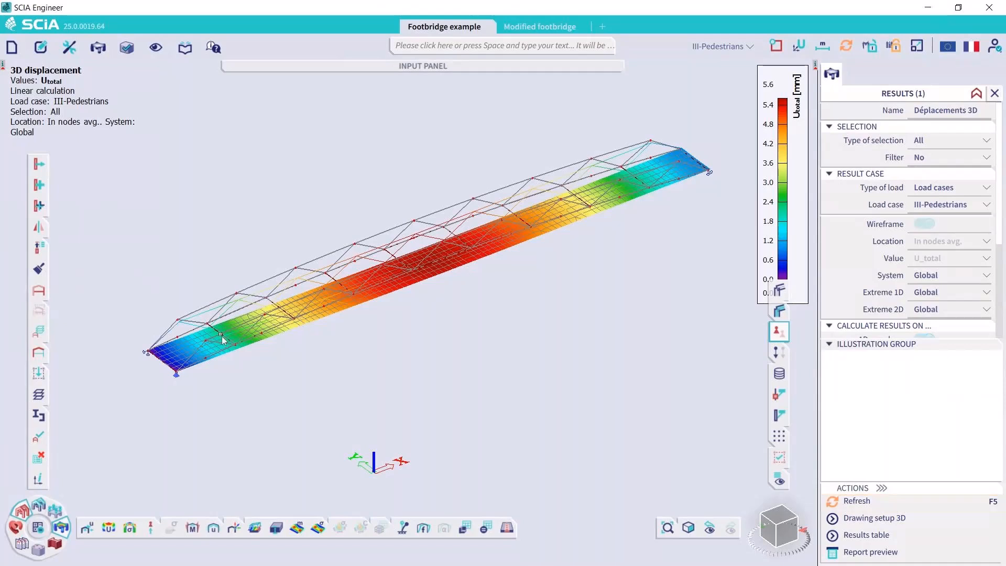
Display the 3D displacement for the harmonic load case III- 2.08Hz
click(947, 206)
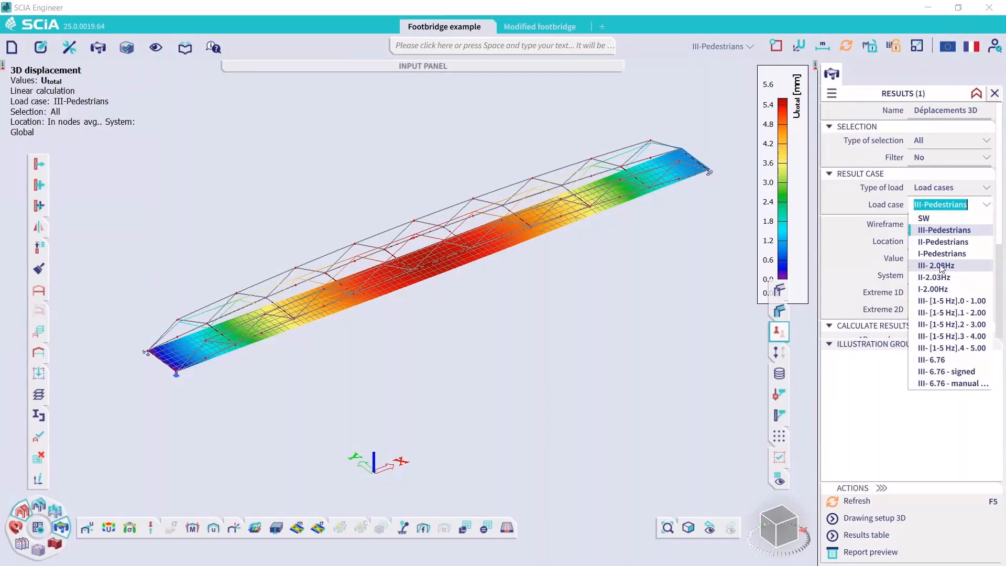
click(869, 503)
click(869, 503)
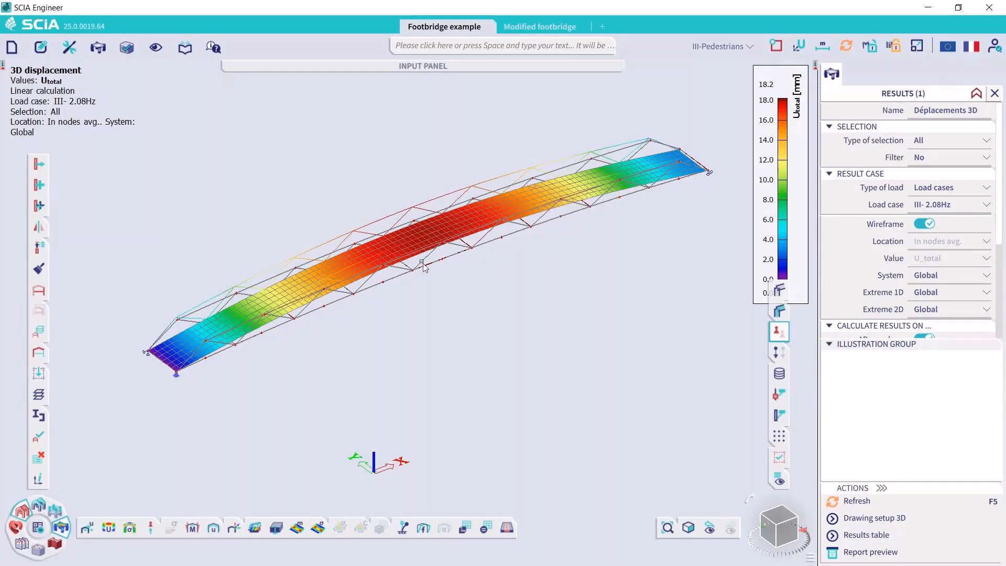
Review the contents of the envelope serviceability combination III - 2.08Hz in the combinations manager and close it
click(39, 504)
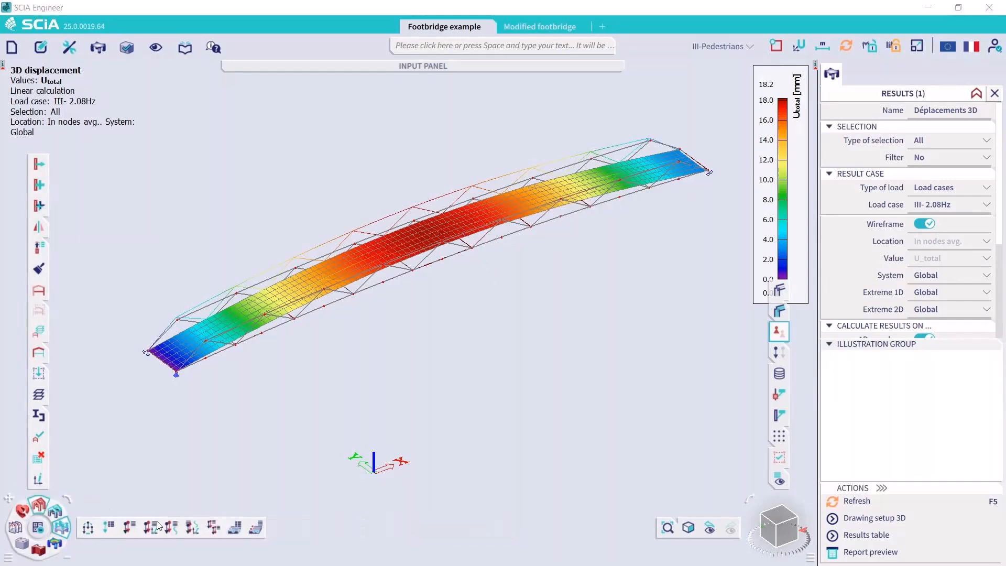
click(131, 530)
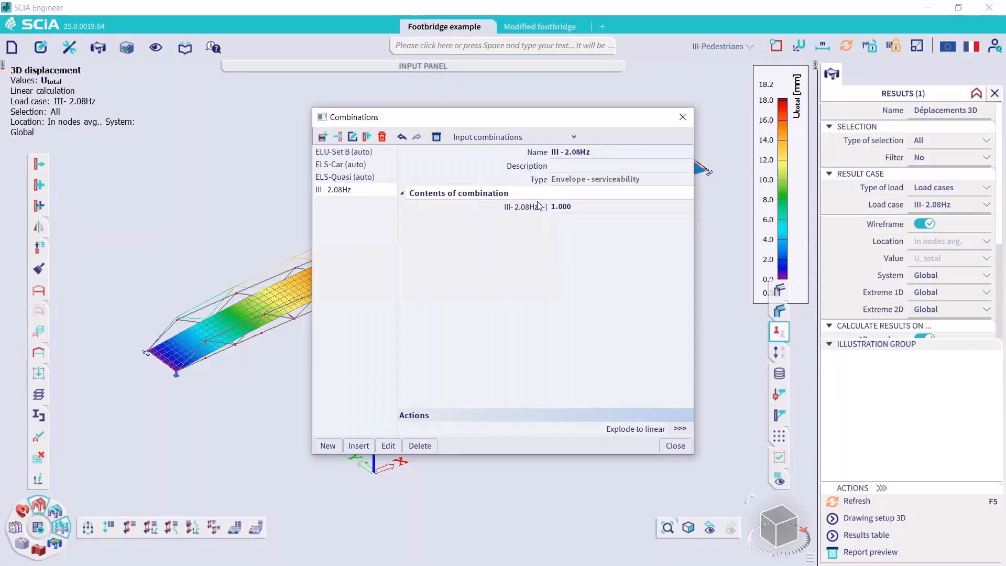
click(570, 215)
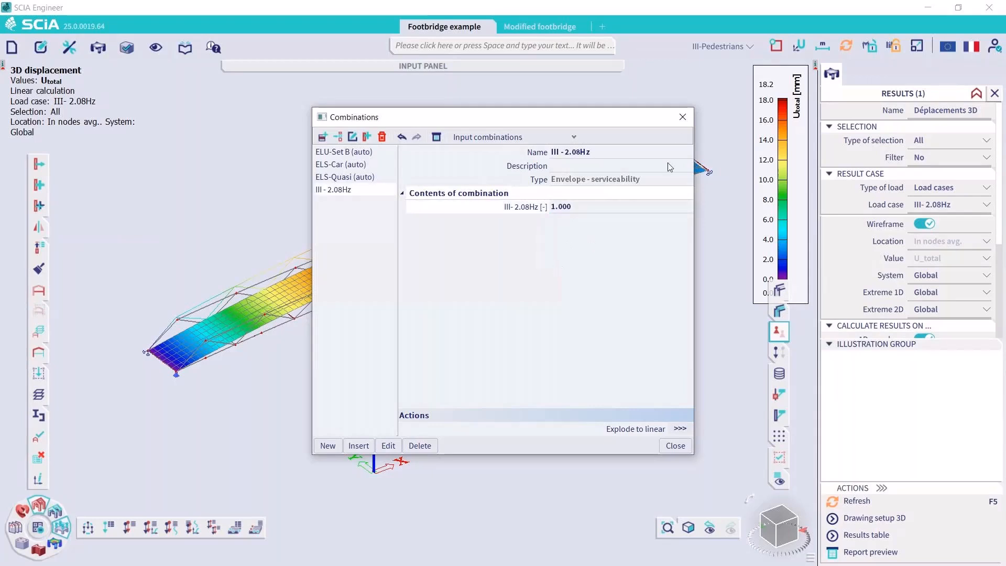
click(683, 121)
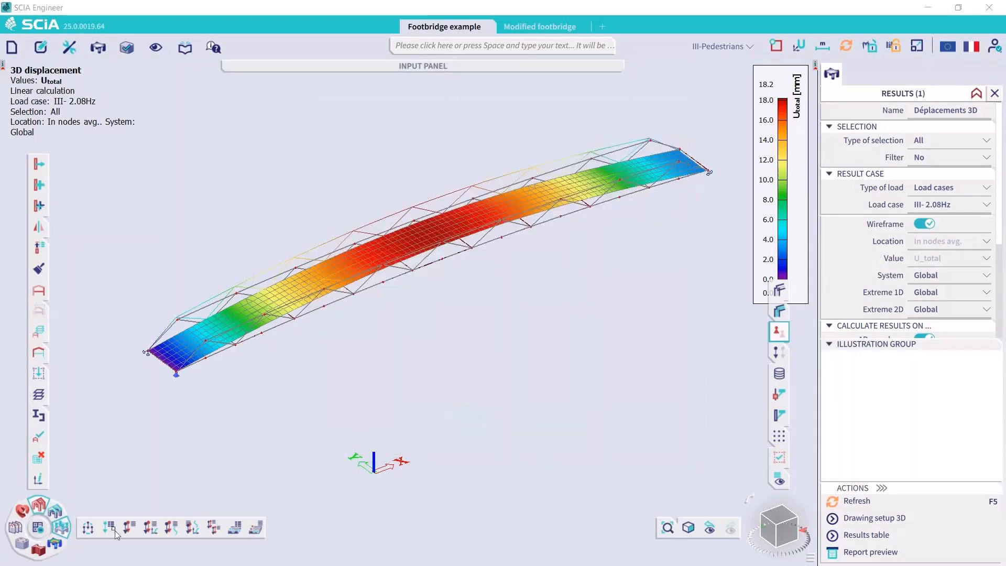
Show the nodal displacement U_z of midspan node N8 for load case III- 2.08Hz
click(60, 530)
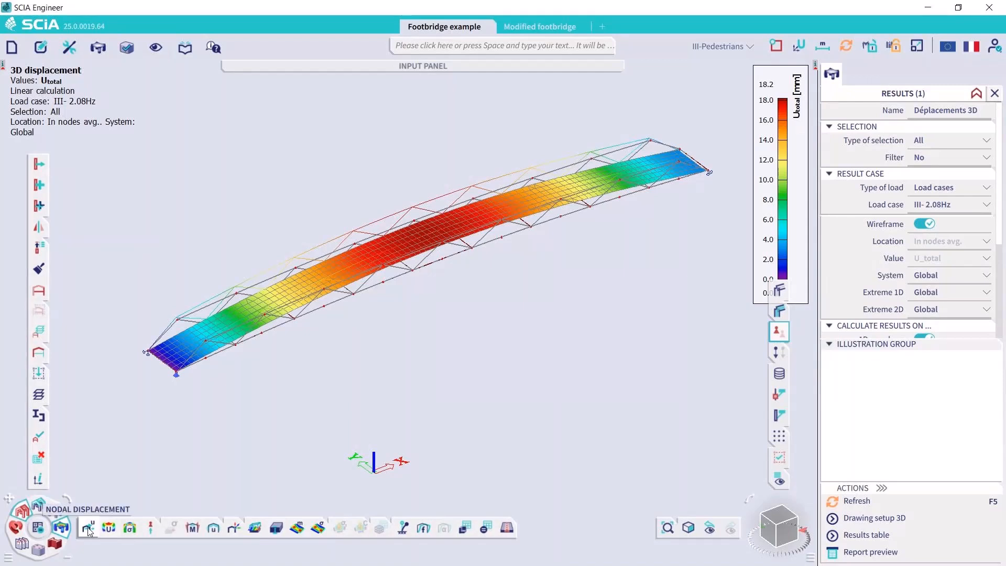
click(89, 527)
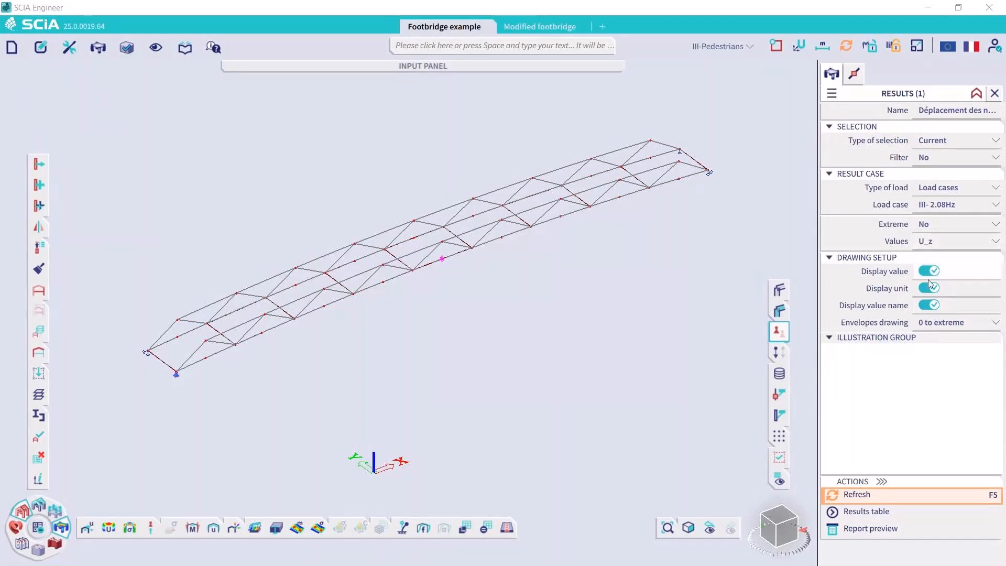
click(888, 496)
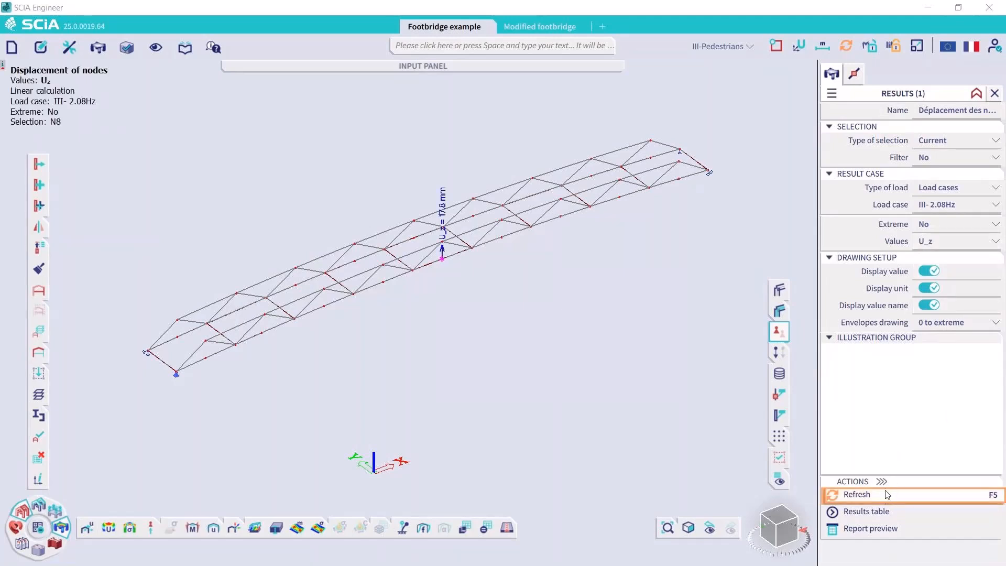
scroll(444, 232, up, 3)
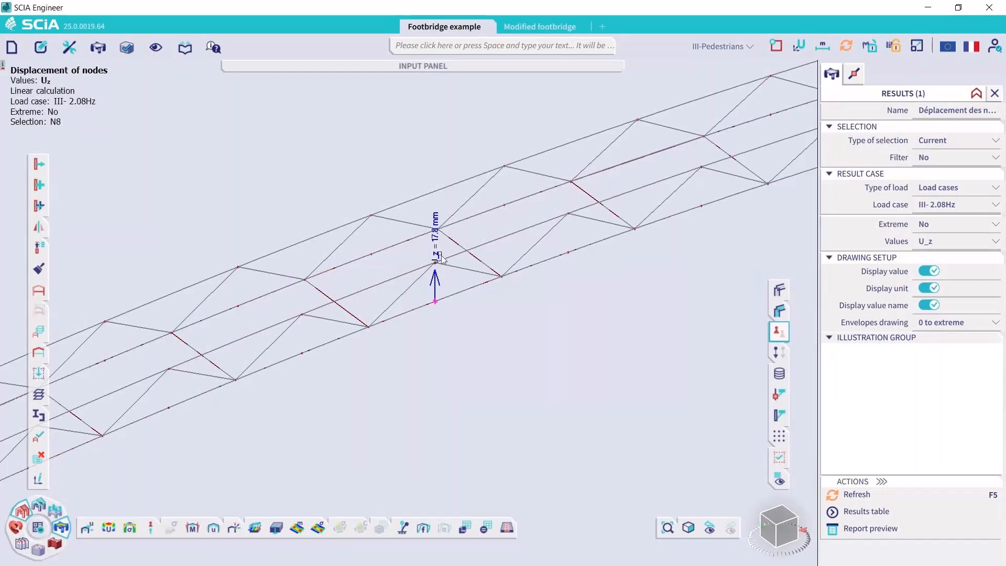
scroll(440, 254, up, 2)
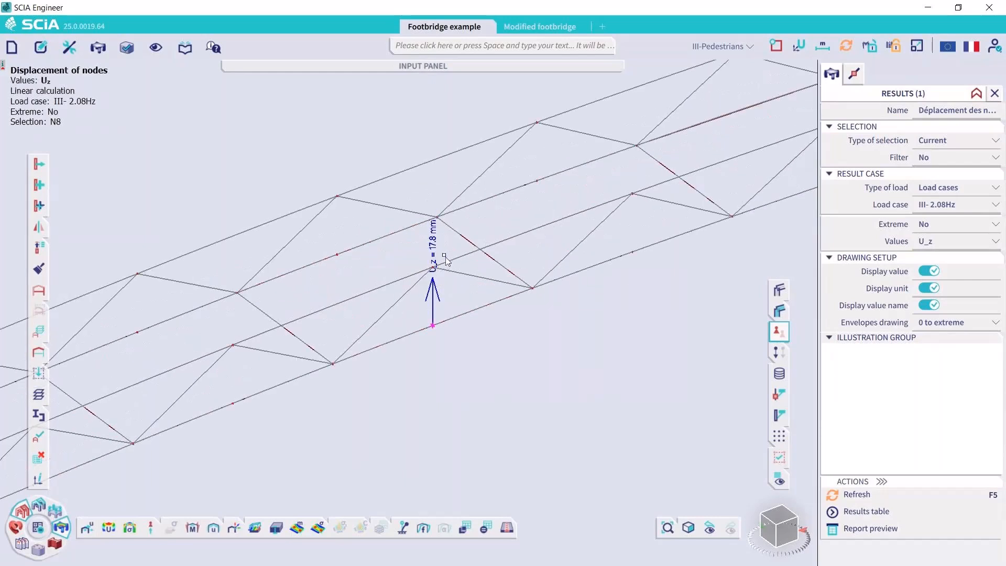
Show node N8's U_z displacement for combination III - 2.08Hz and check its combination key table in the report preview
click(956, 188)
click(947, 213)
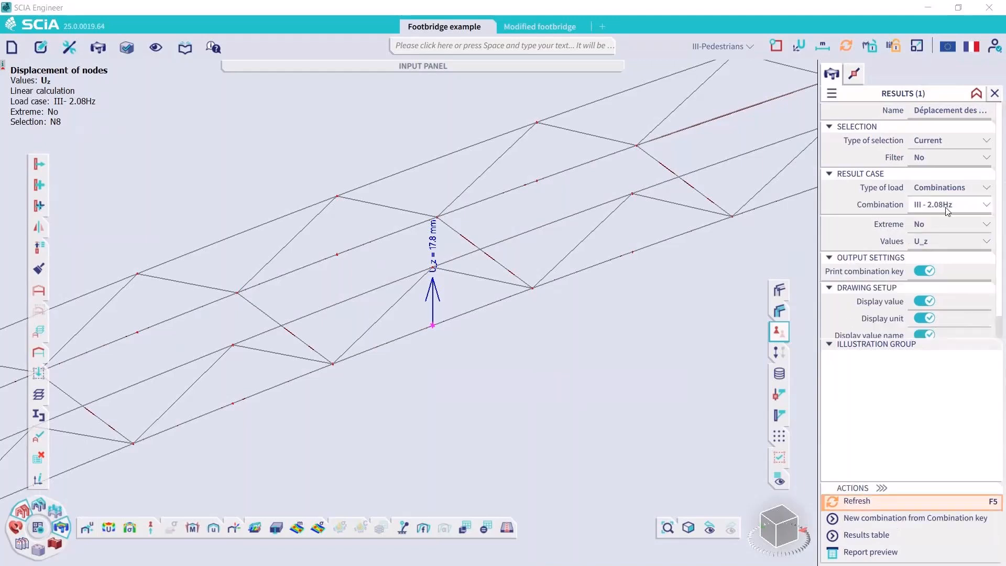
click(919, 499)
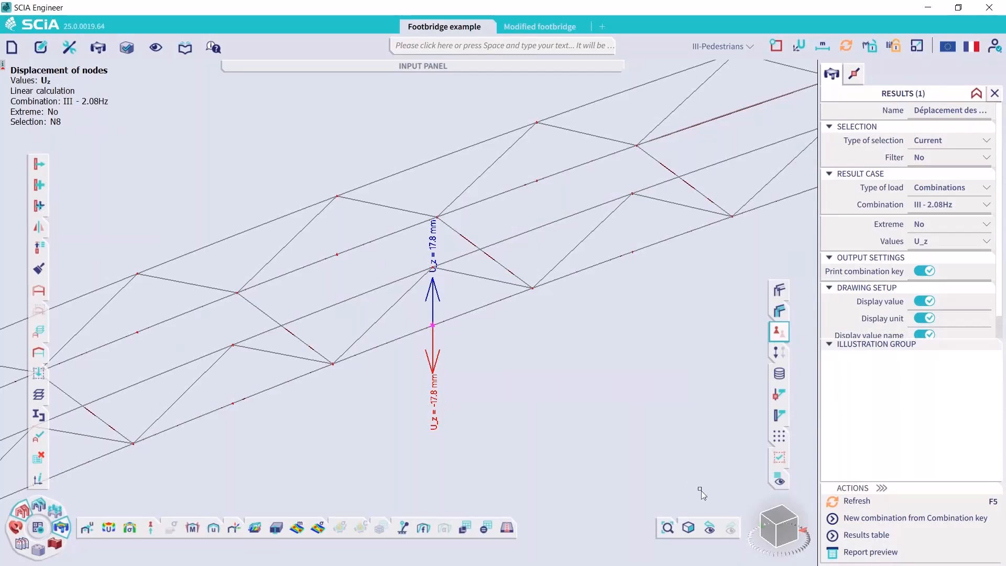
click(872, 553)
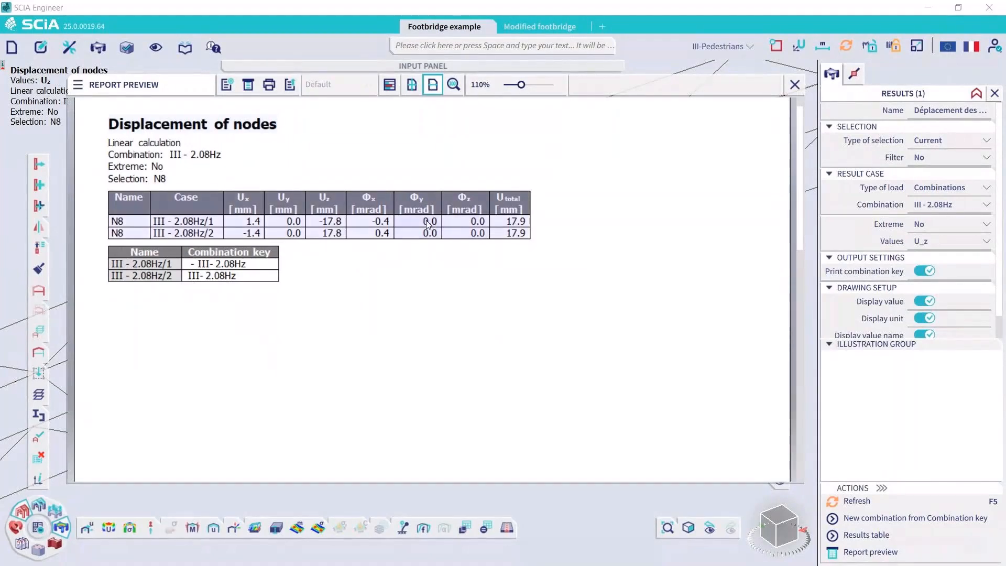
click(797, 85)
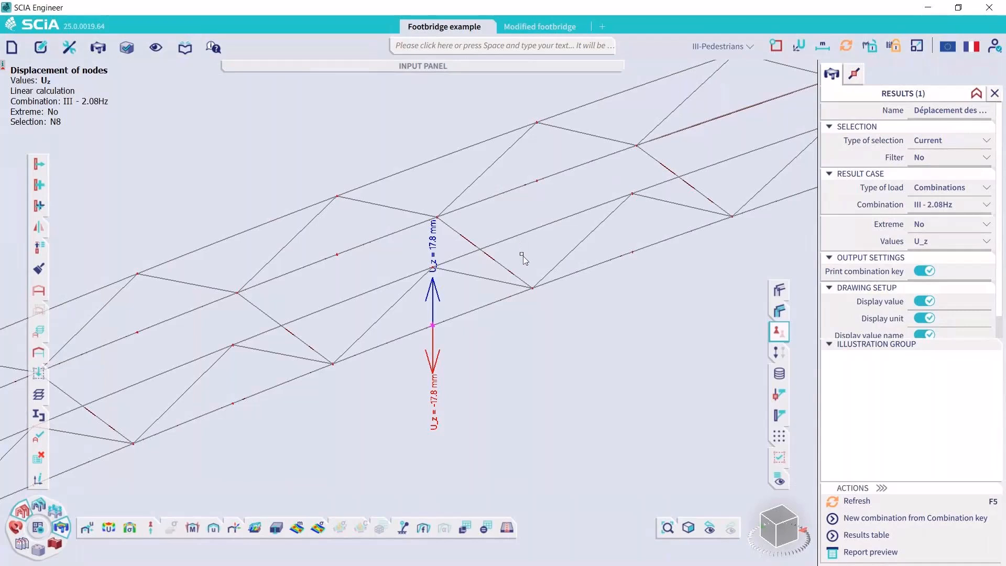
Examine load case III- [1-5 Hz] in the load case manager, checking its Harmonic Range specification and the frequency range minimum, maximum and step
click(731, 47)
click(665, 321)
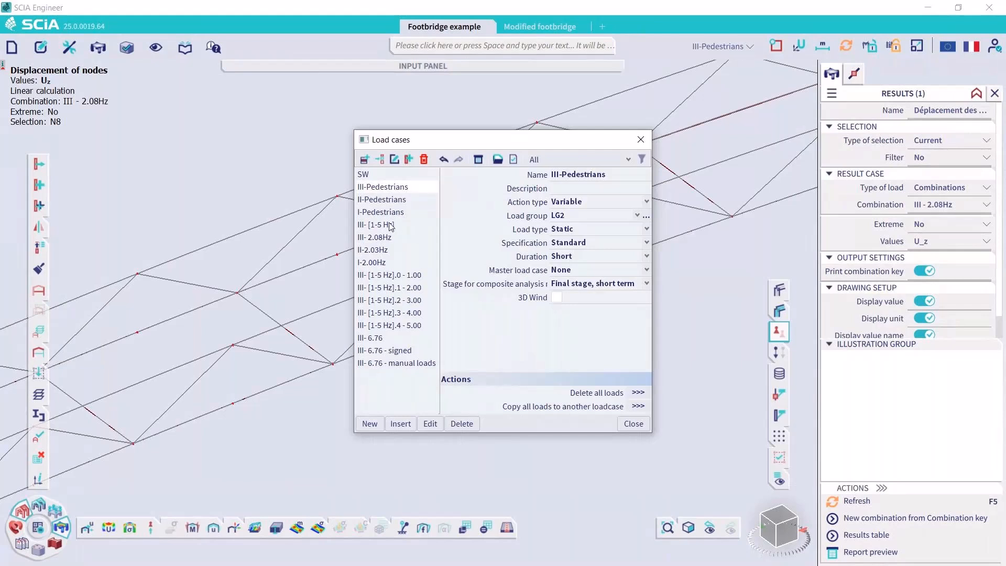
click(391, 225)
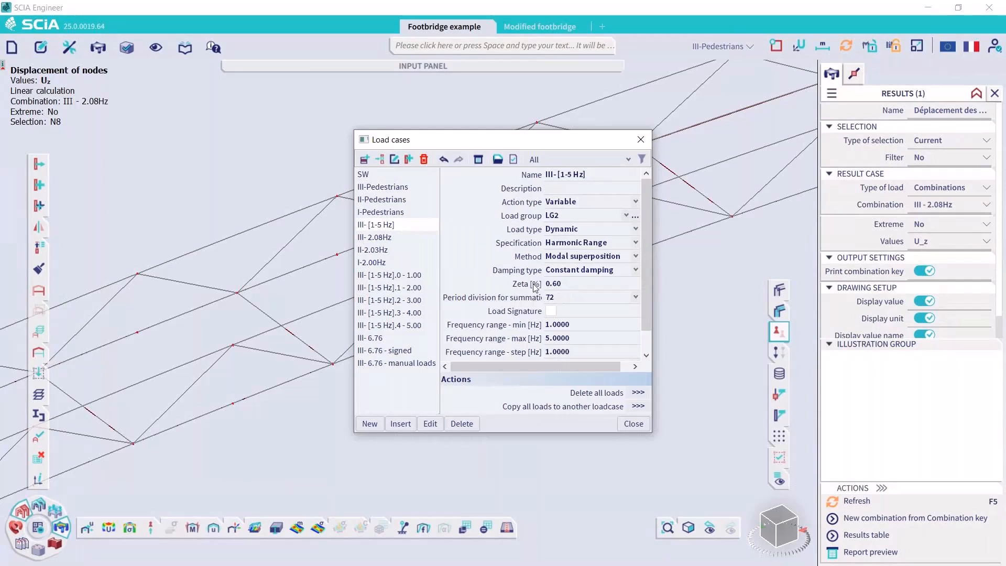
click(580, 243)
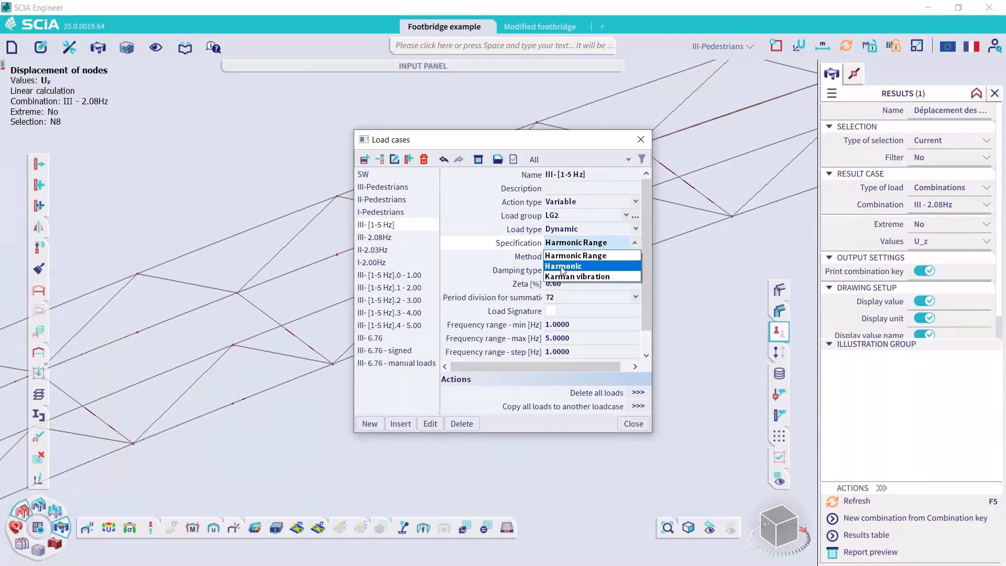
click(564, 244)
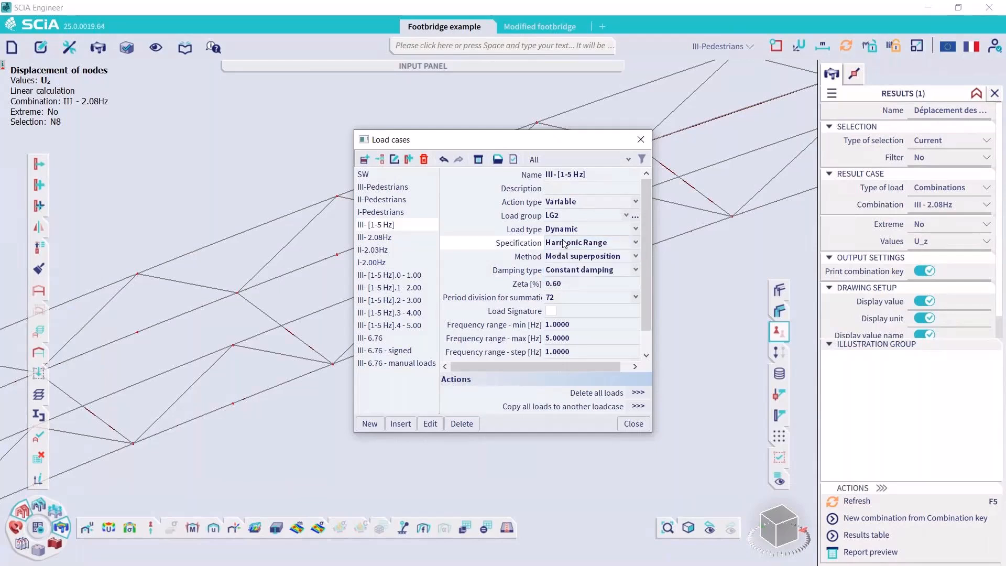
scroll(564, 243, down, 1)
click(574, 298)
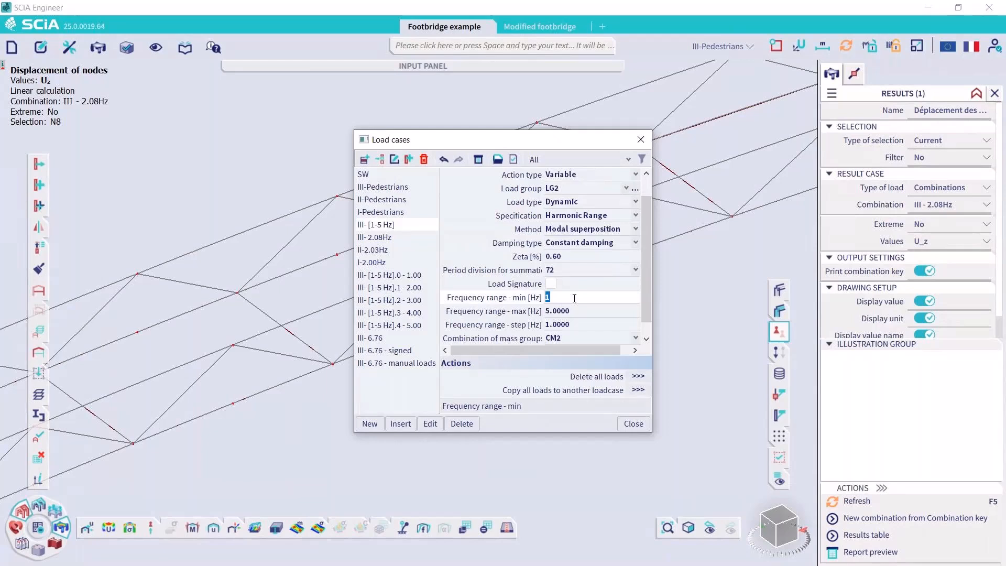
click(566, 312)
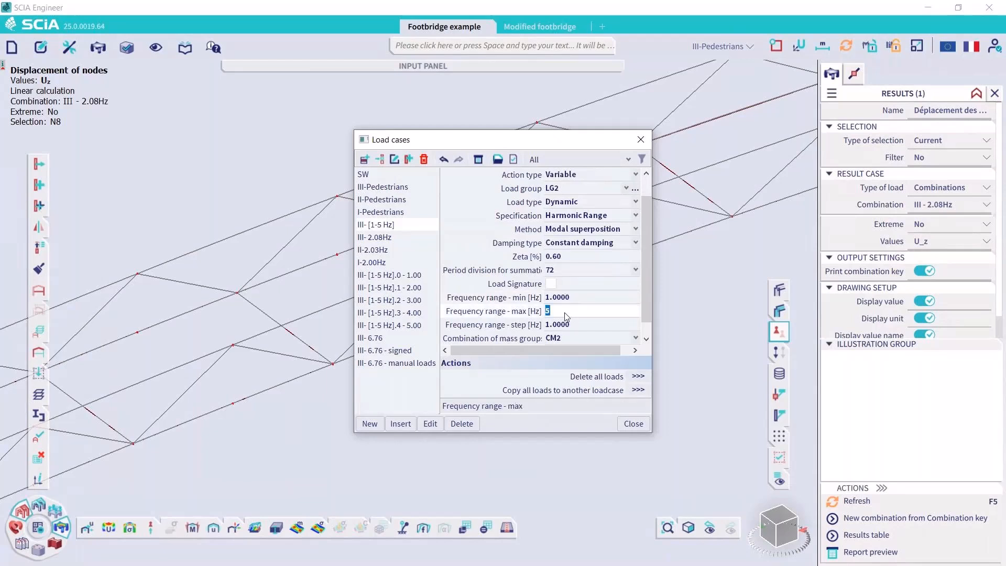
click(568, 326)
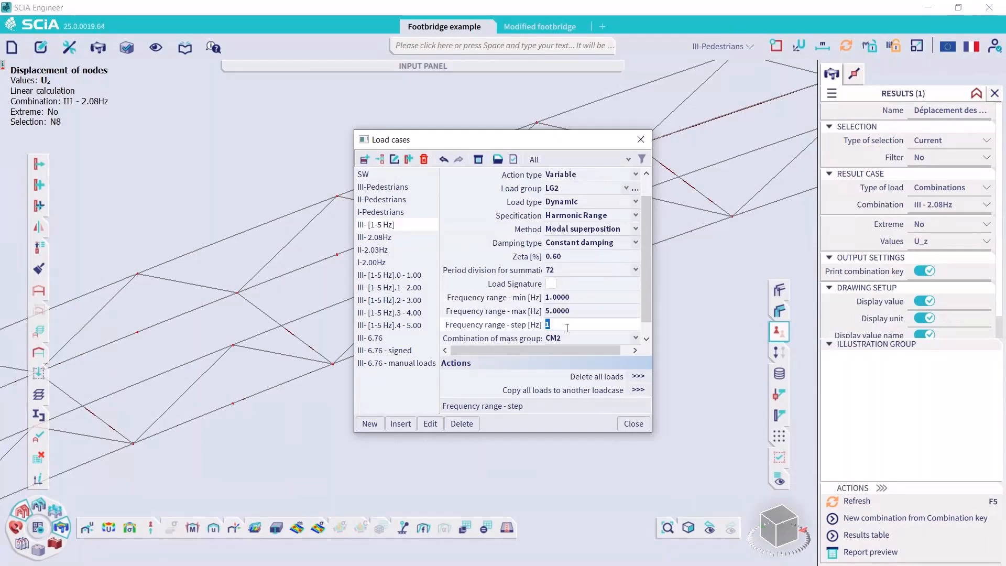
Inspect the generated load cases III- [1-5 Hz].0 - 1.00, .2 - 3.00 and .4 - 5.00, and close the load case manager
click(396, 277)
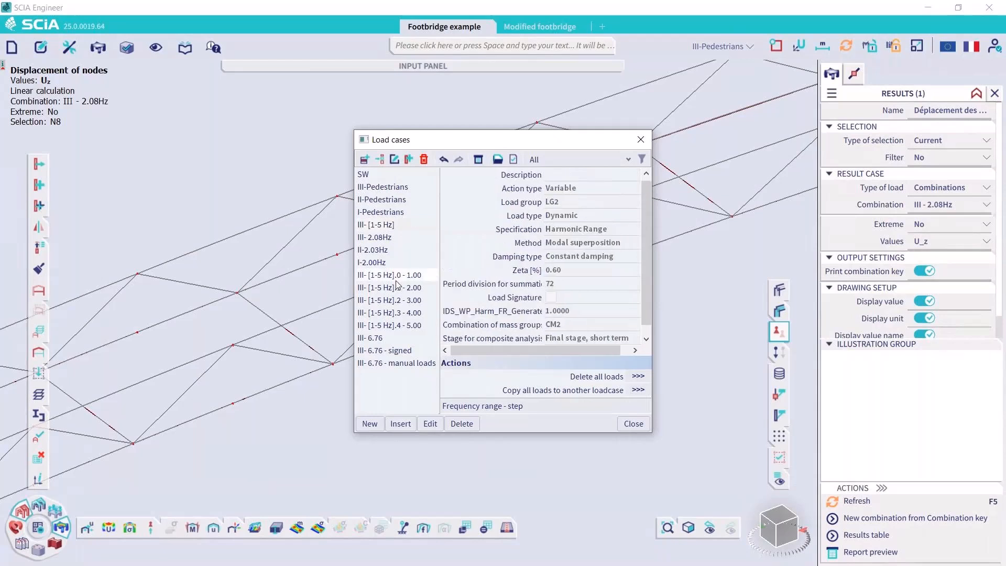
click(418, 304)
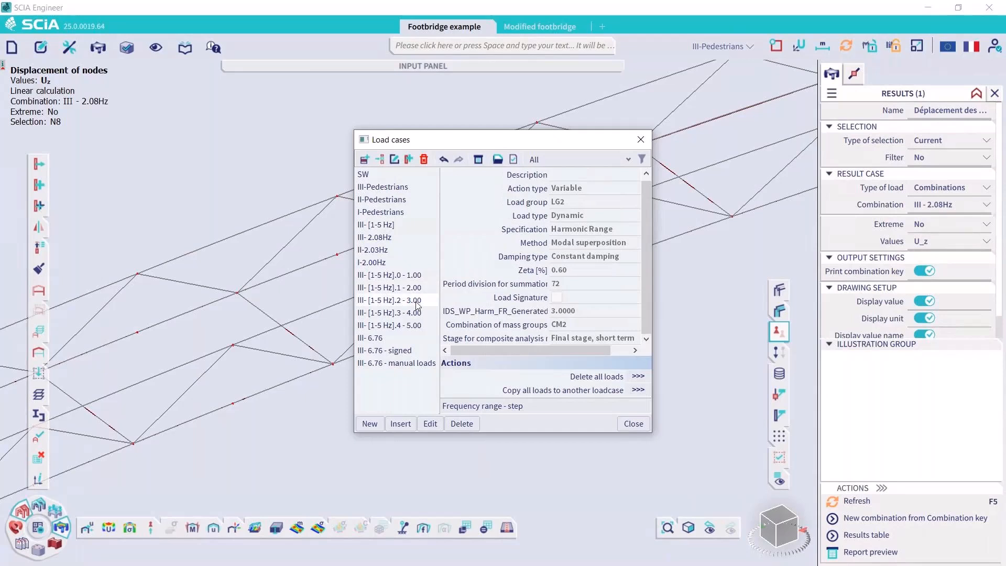
click(418, 325)
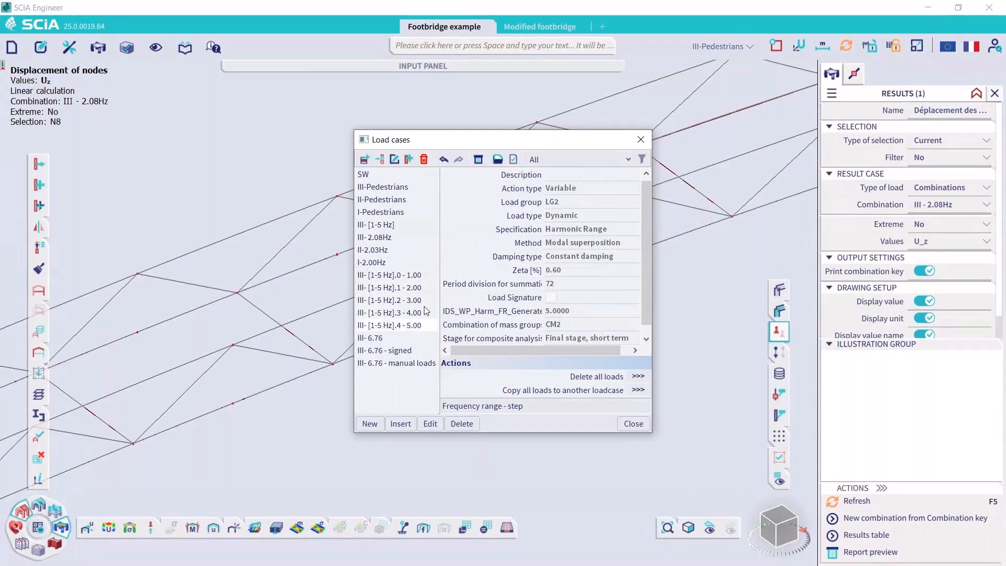
click(640, 139)
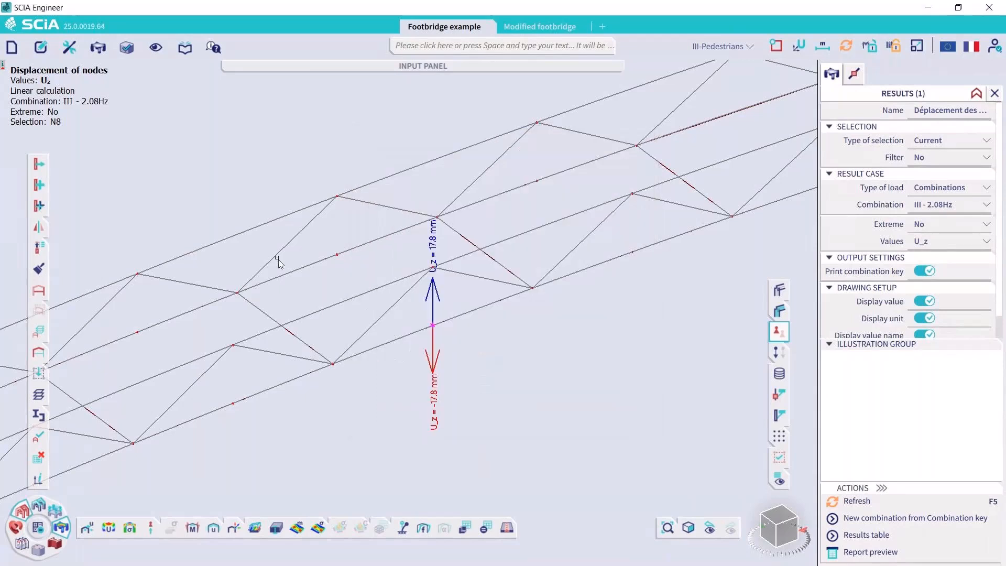
Show node N8's nodal displacement U_z for load case III- [1-5 Hz].0 - 1.00
click(93, 530)
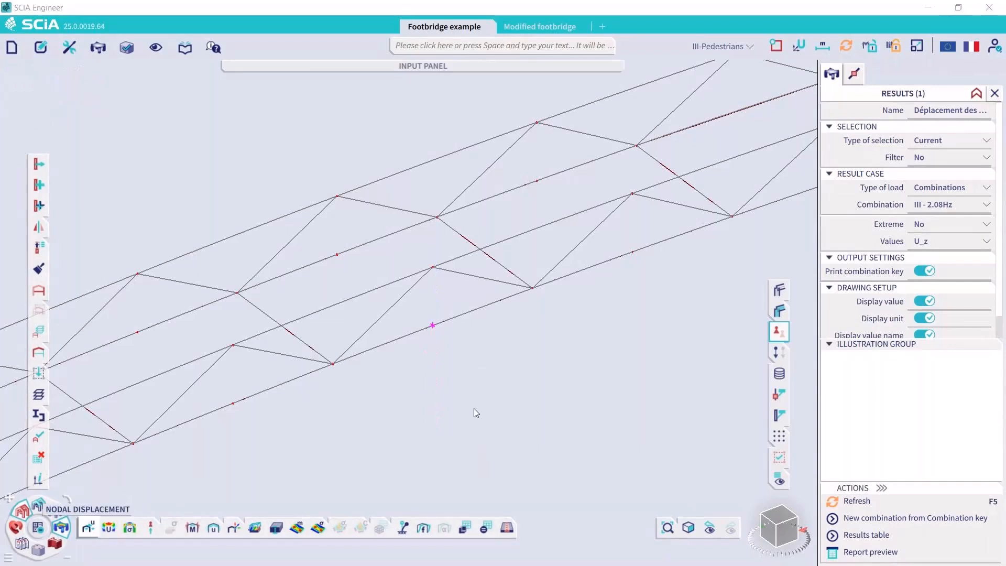
click(945, 205)
click(951, 189)
click(949, 202)
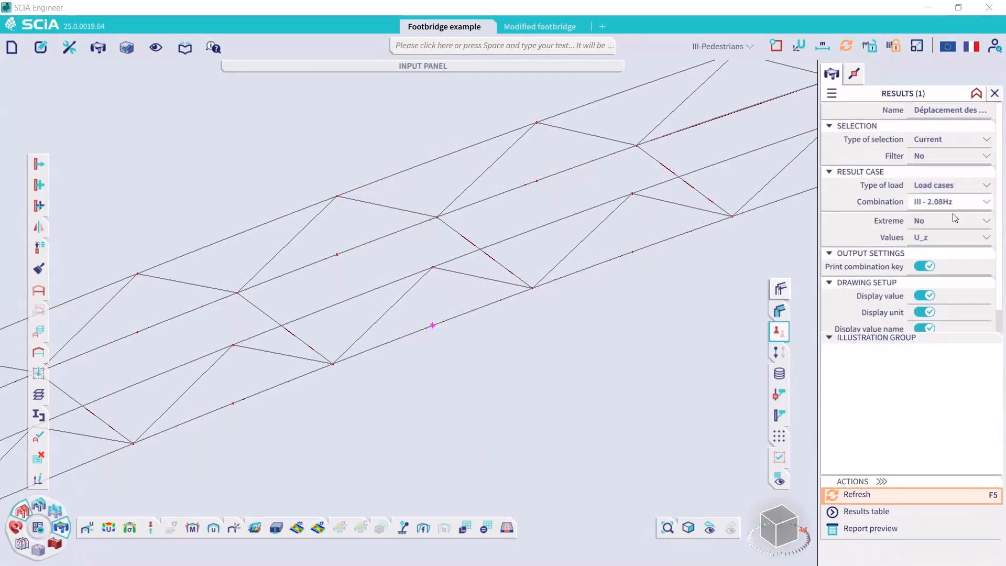
click(947, 204)
click(947, 303)
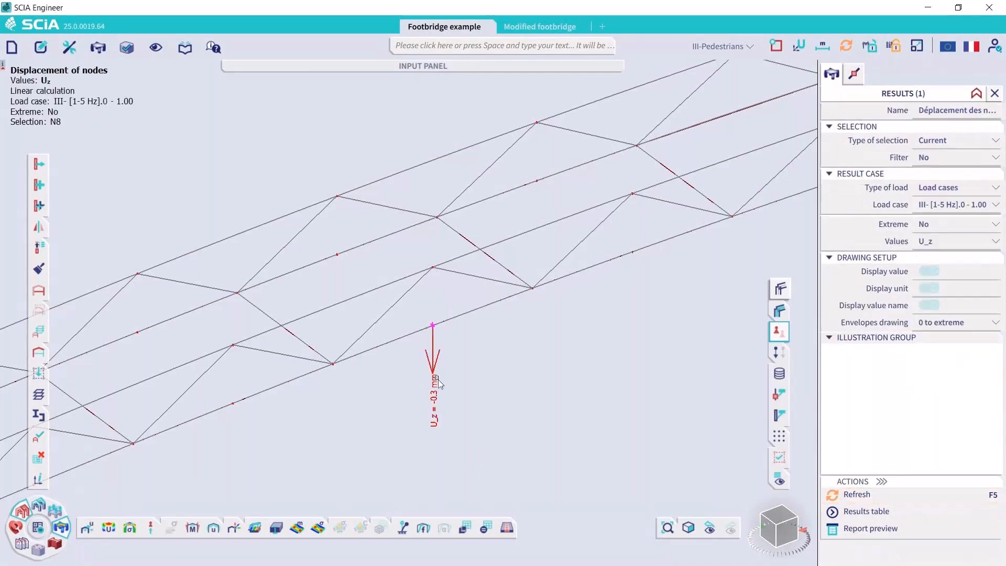
Show node N8's U_z displacement in turn for load cases III- [1-5 Hz].1 - 2.00, .2 - 3.00 and .3 - 4.00
click(967, 204)
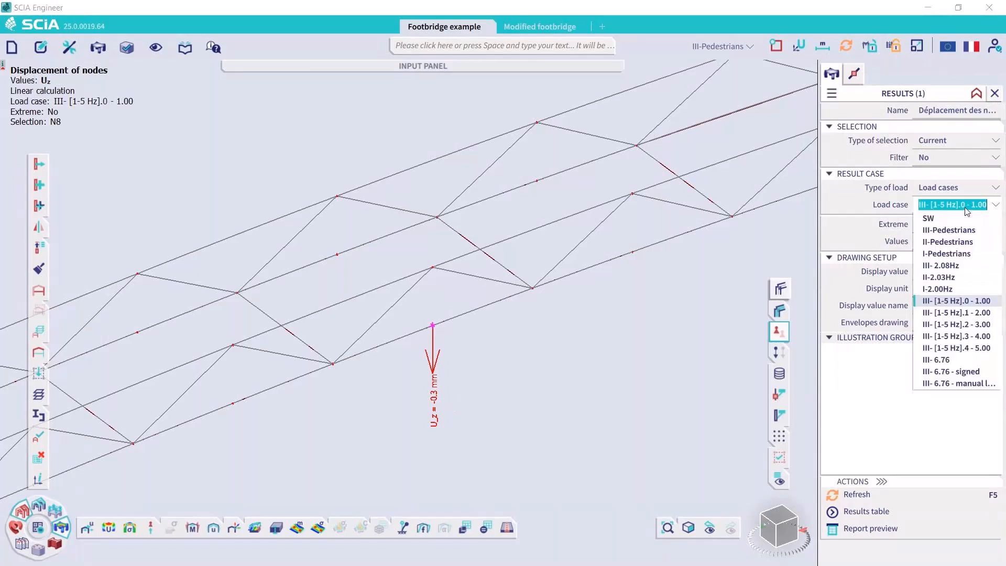
click(949, 313)
click(870, 495)
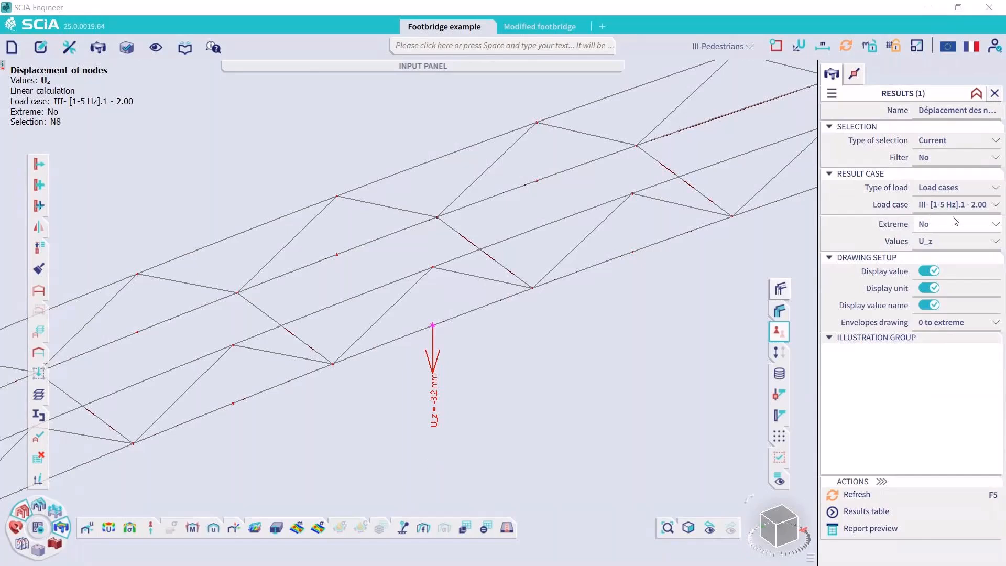
click(967, 205)
click(956, 324)
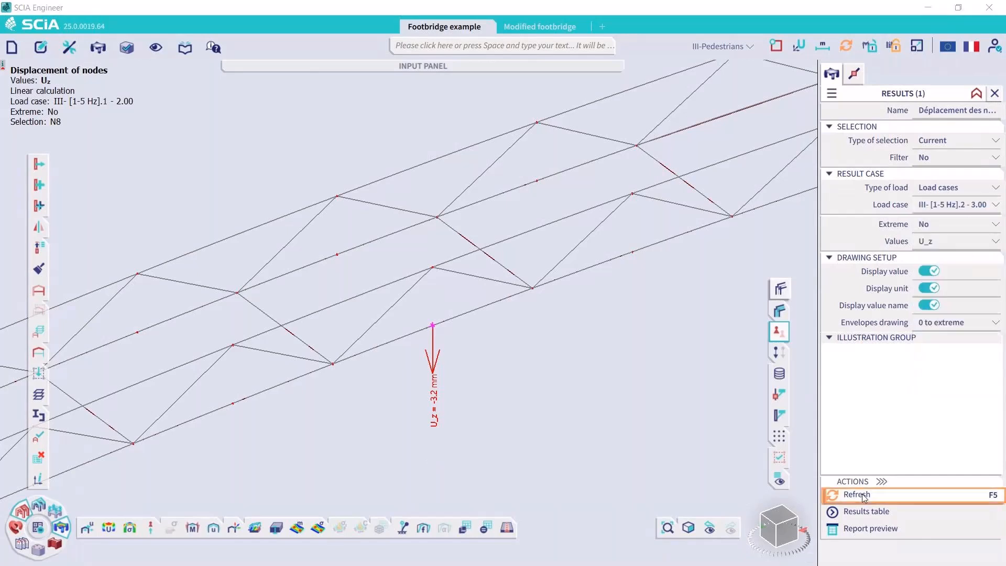
click(861, 495)
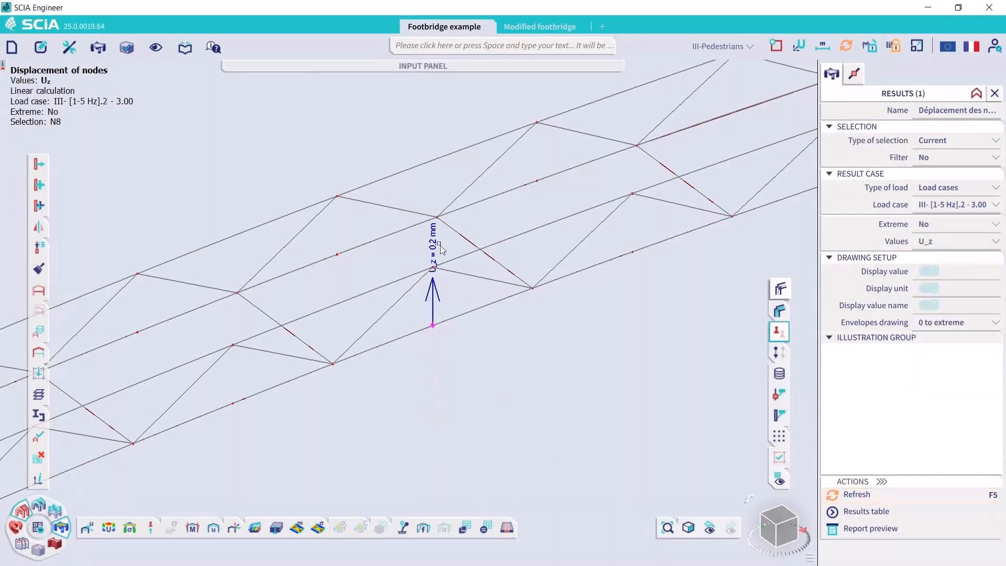
click(967, 204)
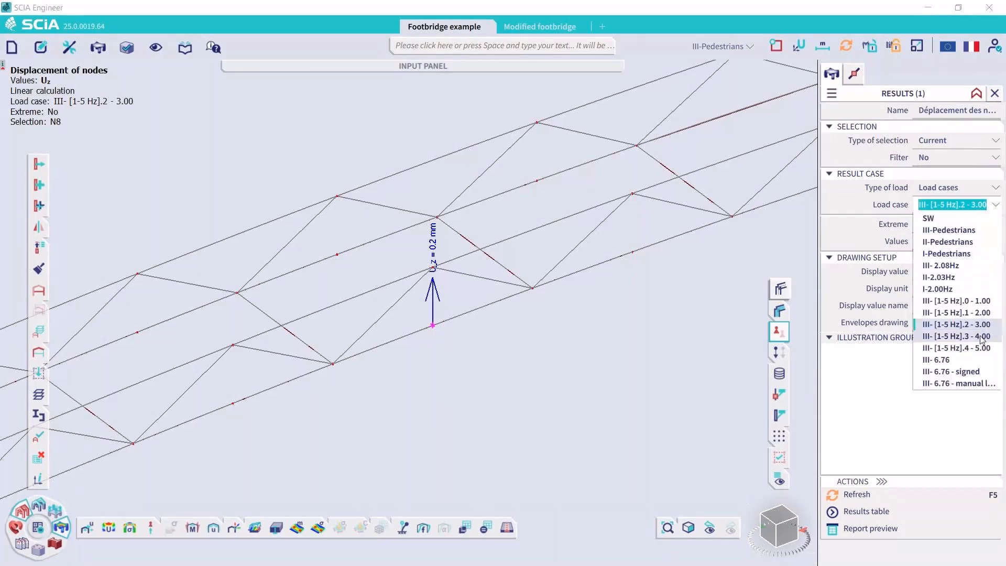
click(957, 336)
click(859, 494)
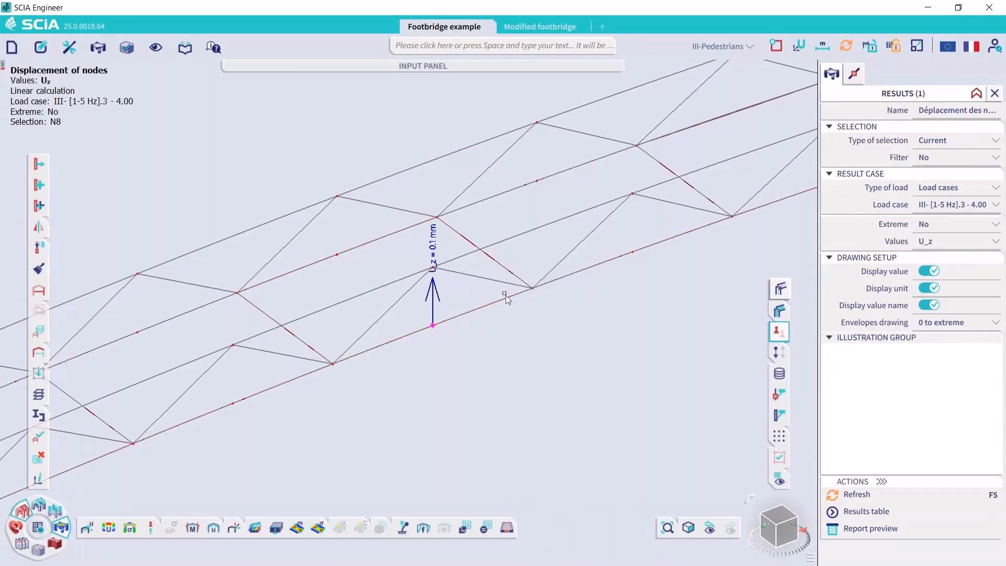
Review the load cases contained in the Harmonic result class and close the result classes manager
click(54, 512)
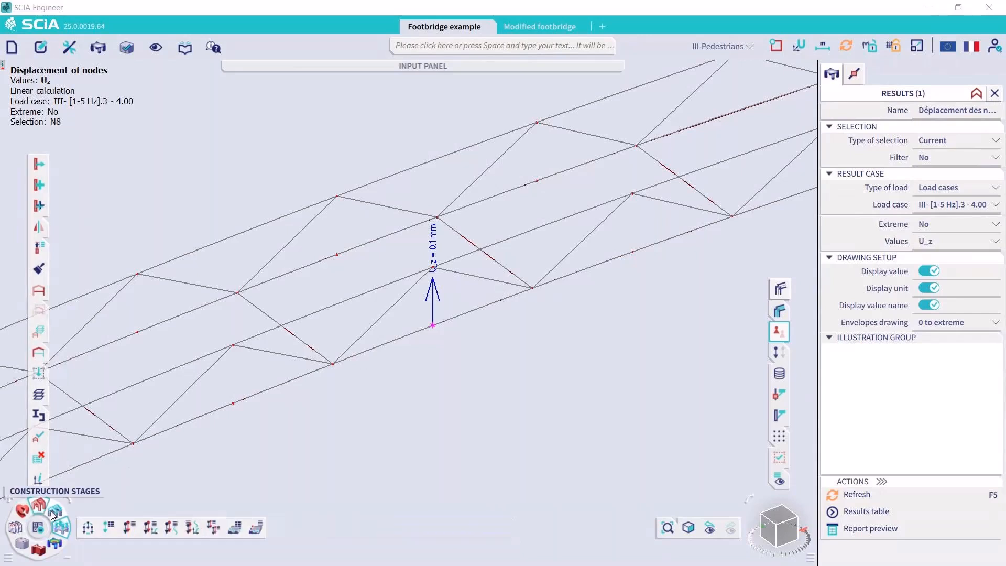
click(215, 530)
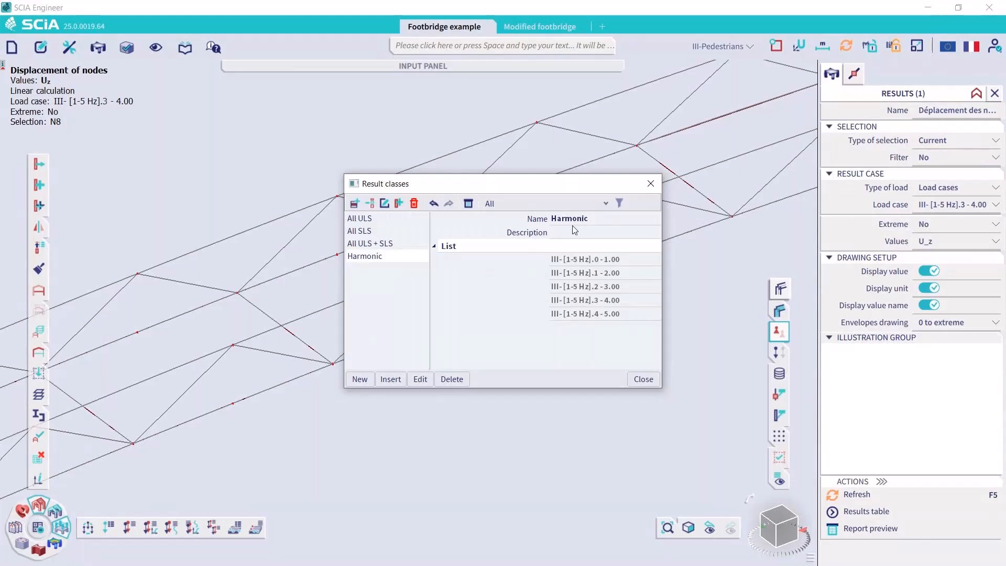
click(653, 184)
Show node N8's U_z displacement for the result class Harmonic
click(944, 187)
click(937, 224)
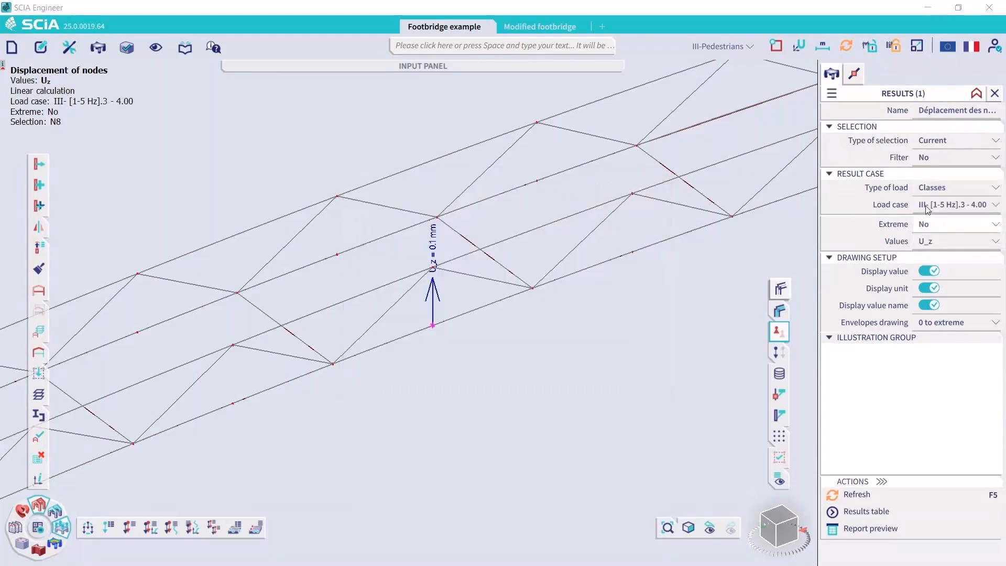
click(895, 503)
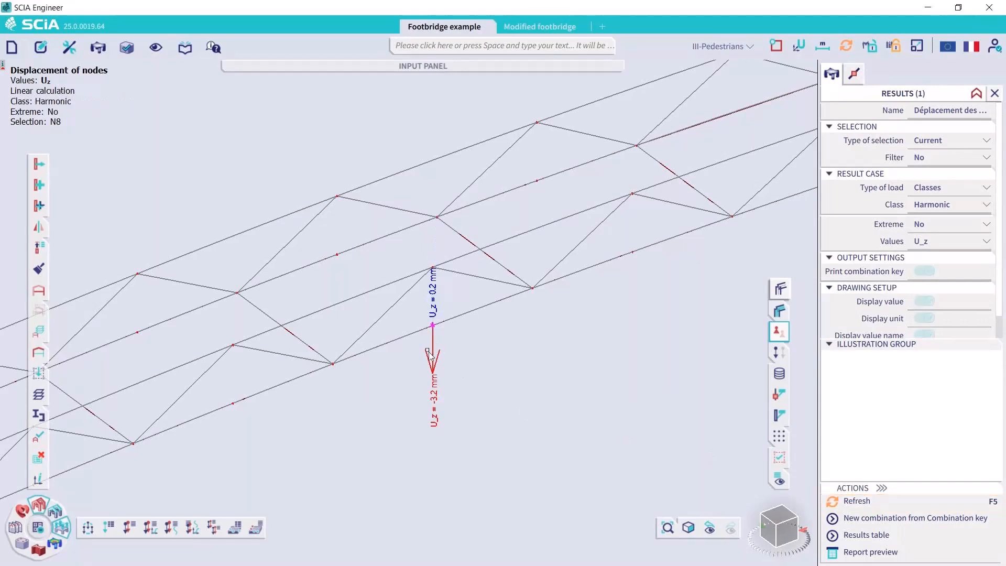
scroll(446, 337, up, 2)
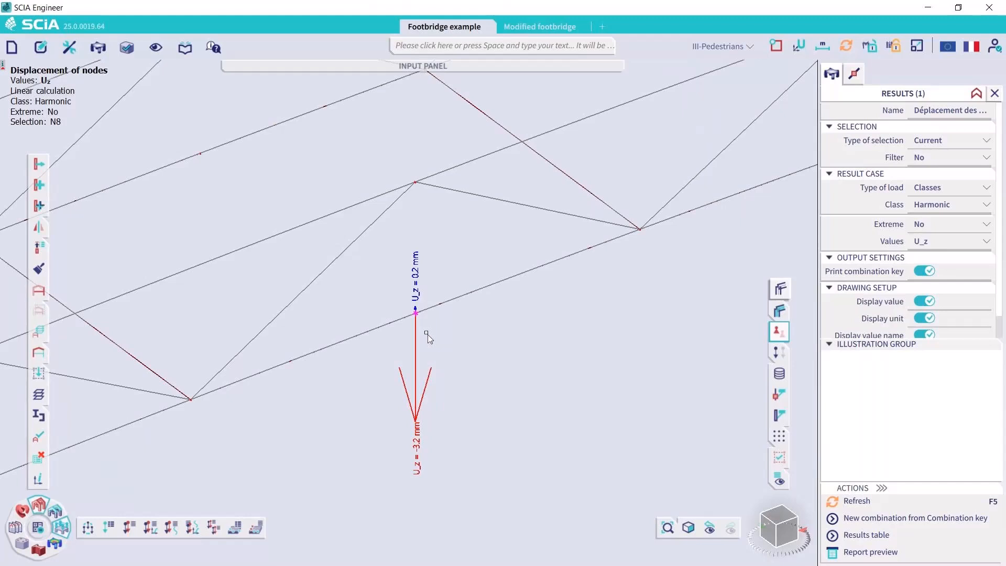
Check node N8's displacement table for the Harmonic class in the report preview, and close the preview and the displacement results
click(931, 555)
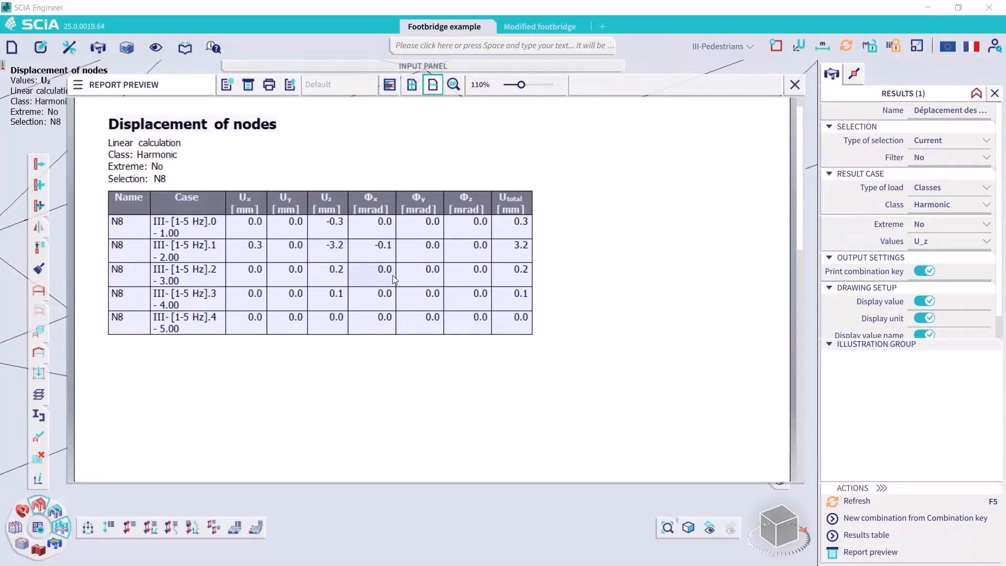
click(795, 85)
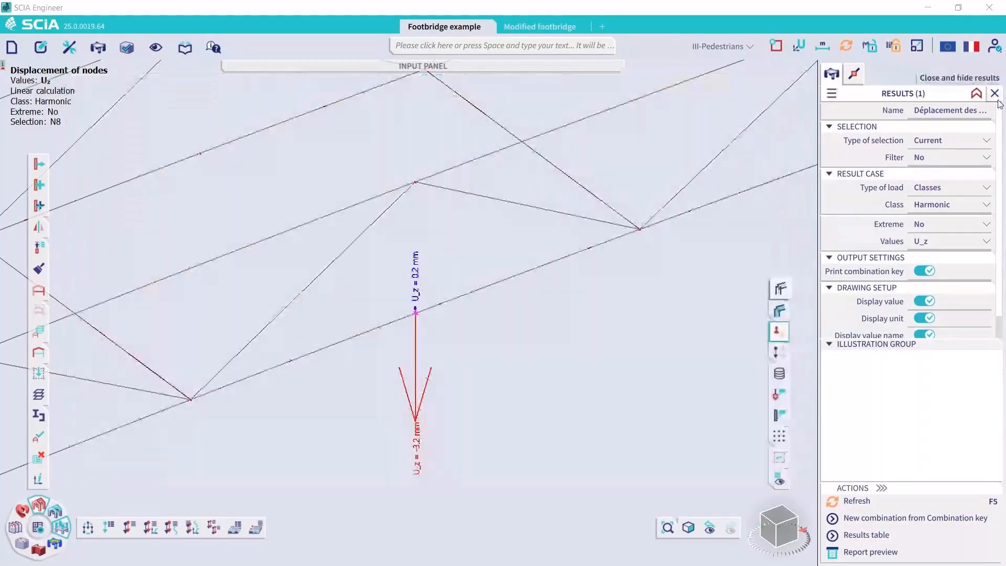
click(996, 95)
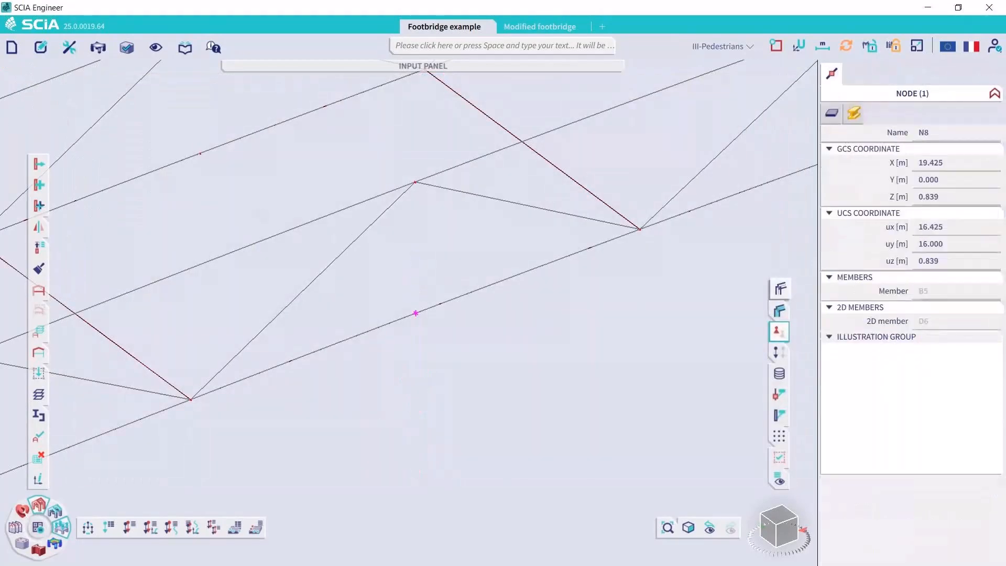
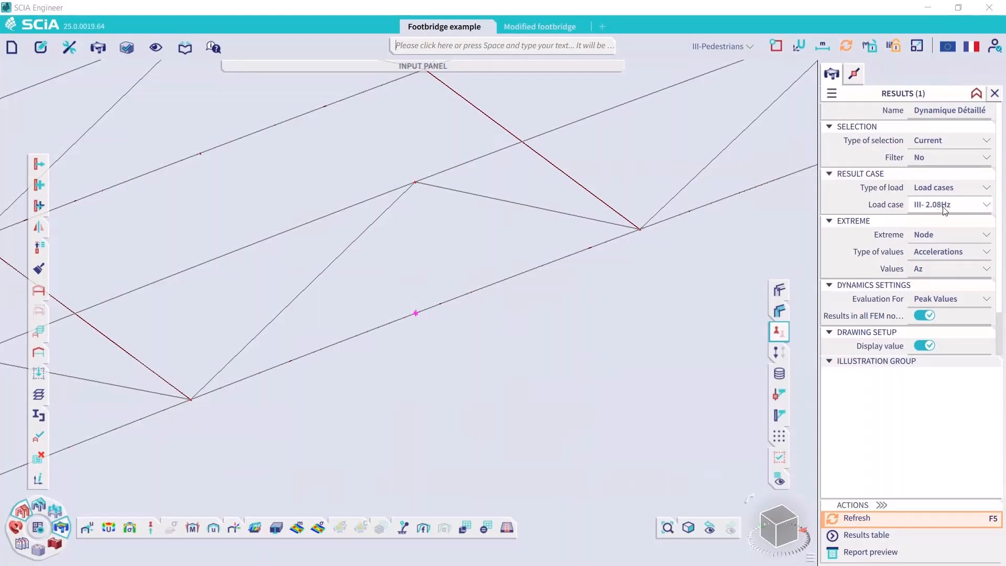
Show node N8's peak U_z displacement for load case III- 2.08Hz
click(938, 253)
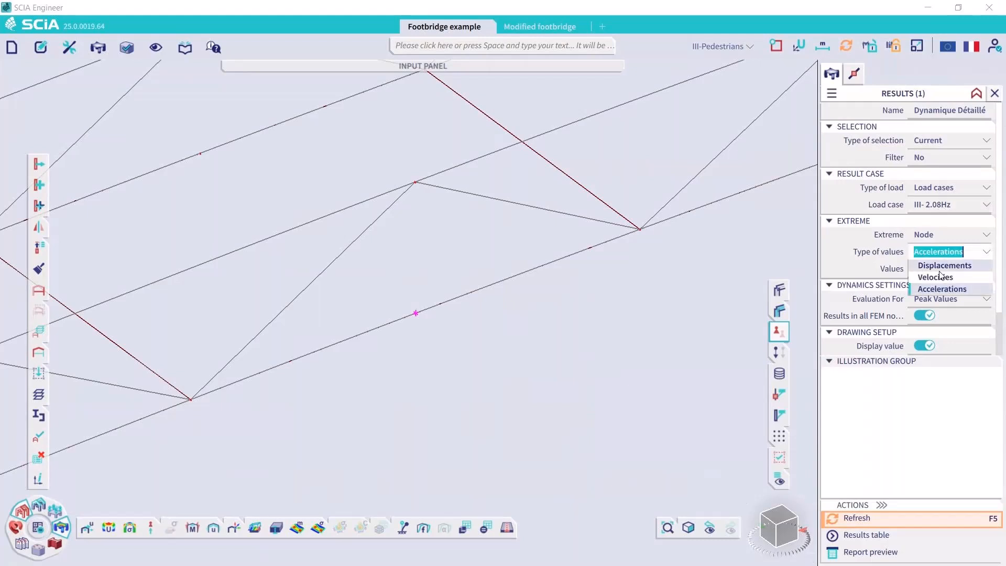
click(944, 265)
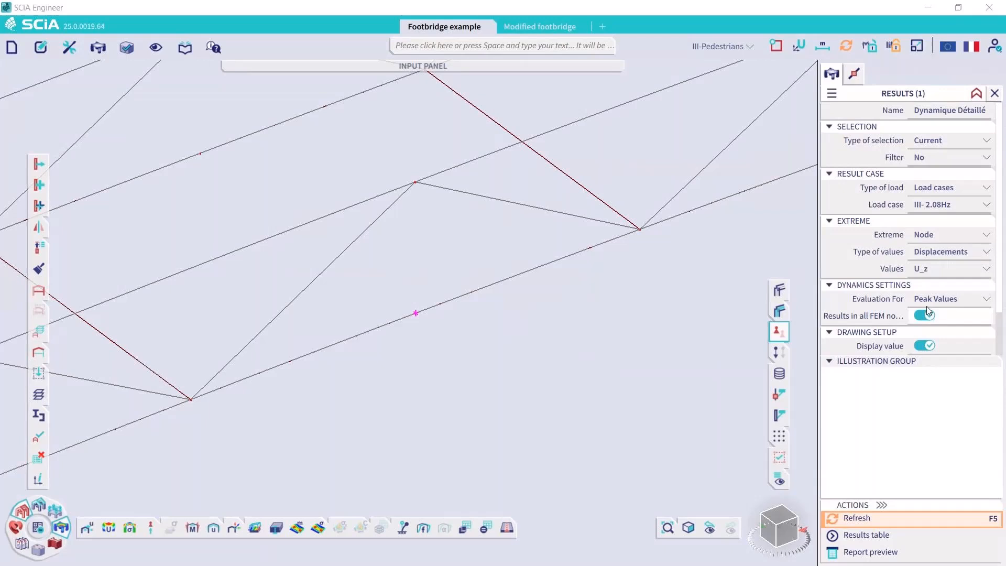
click(946, 267)
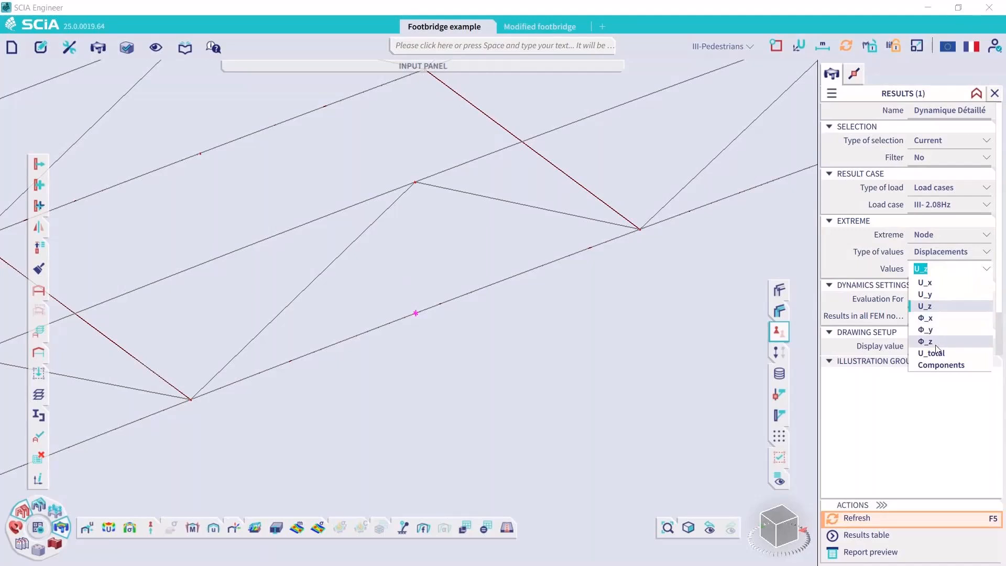
click(849, 266)
click(876, 519)
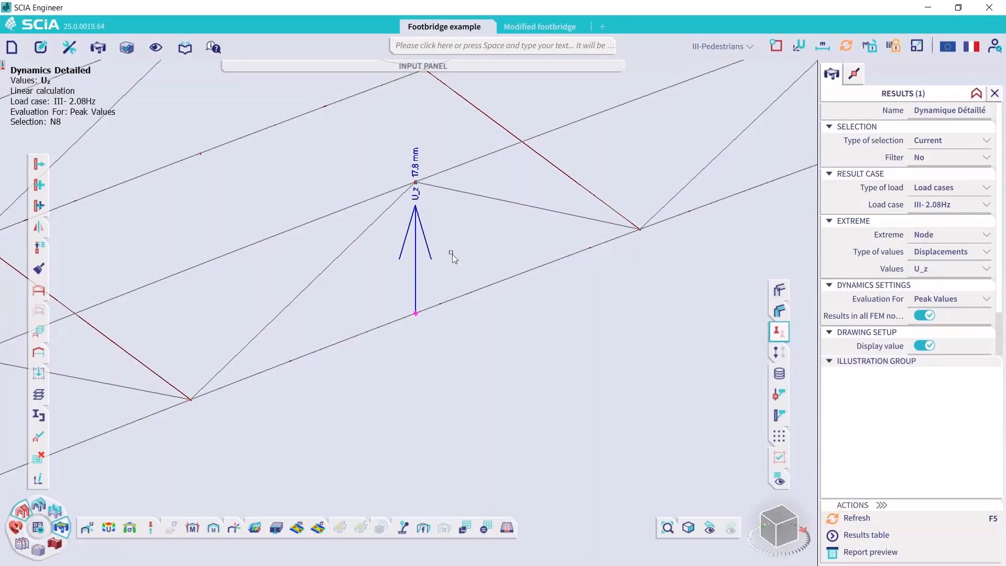
Show node N8's vertical velocity V_z for load case III- 2.08Hz
click(955, 254)
click(947, 276)
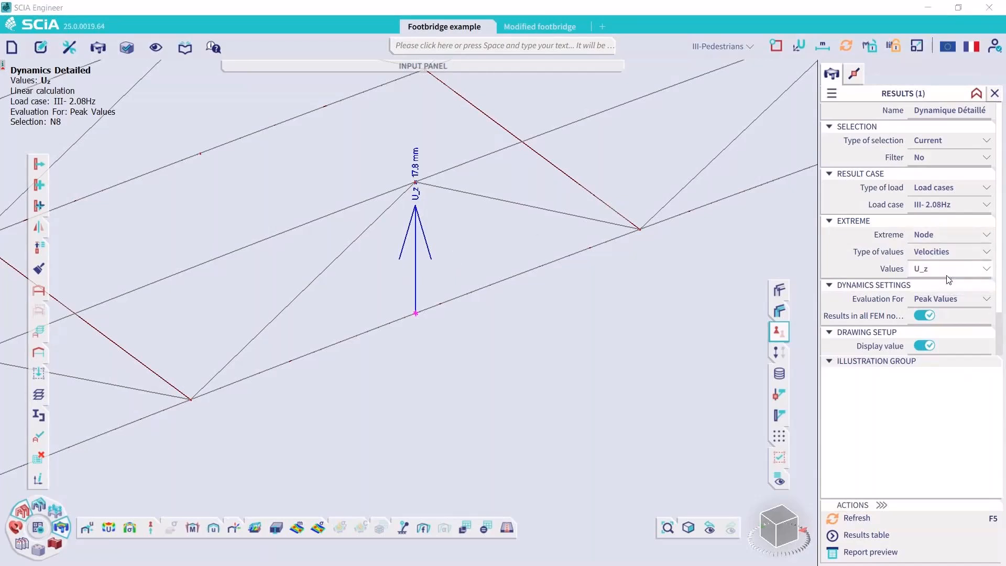
click(866, 522)
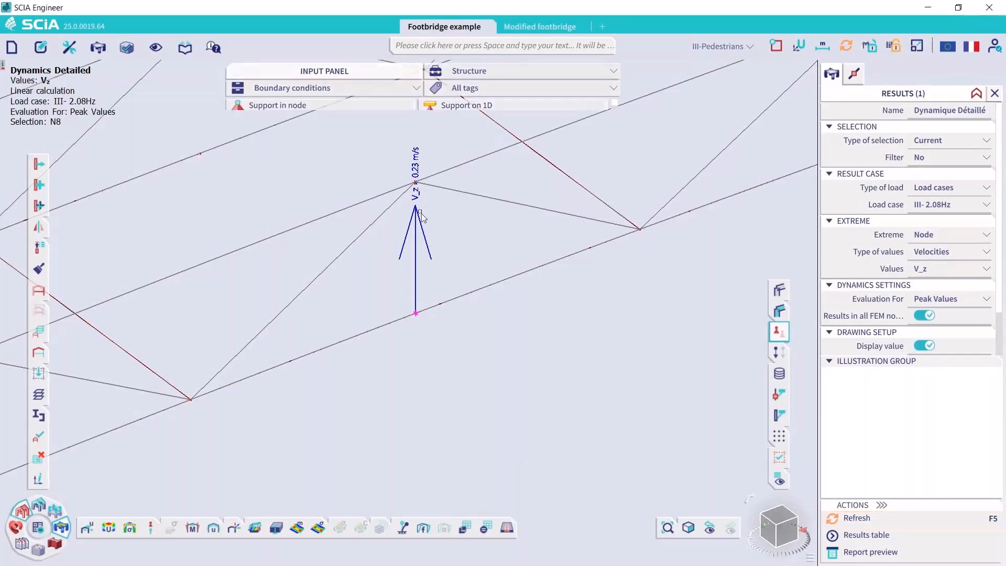
Show node N8's vertical acceleration Az for load case III- 2.08Hz and close the detailed dynamics results
click(944, 251)
click(928, 289)
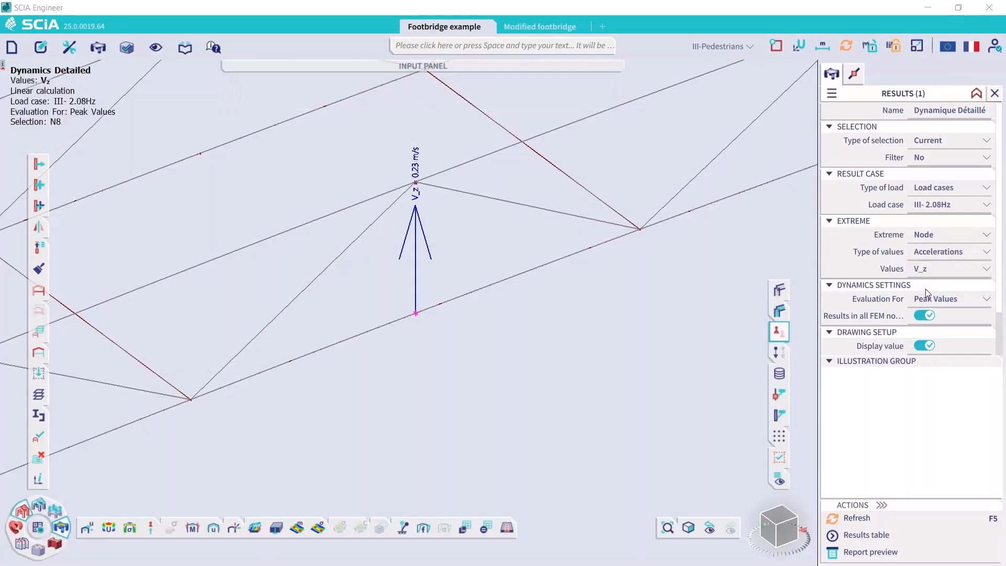
click(880, 519)
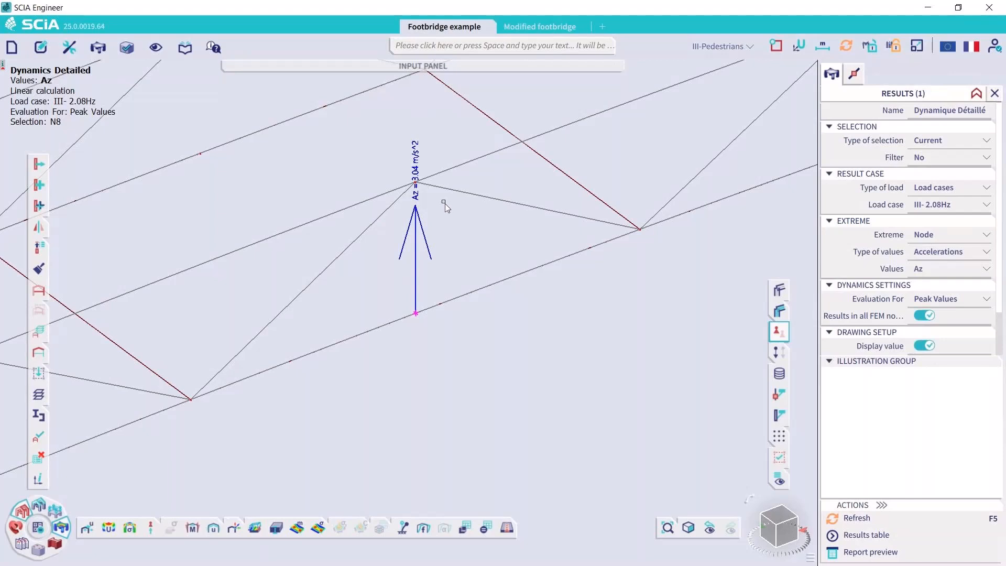
scroll(443, 210, up, 5)
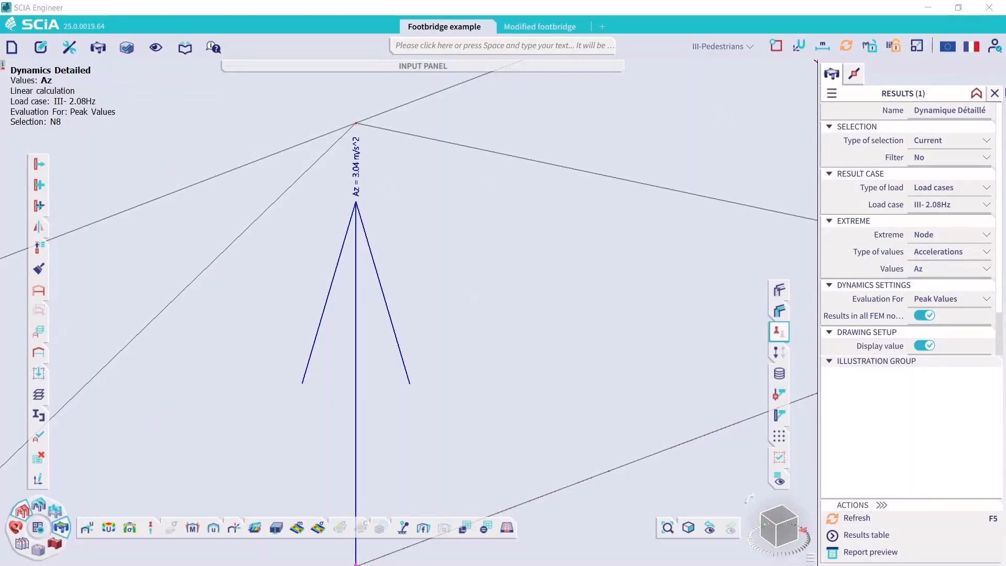
click(997, 93)
Make II-Pedestrians the active load case, display its loads and inspect the surface loads at the far end of the deck
scroll(624, 238, up, 5)
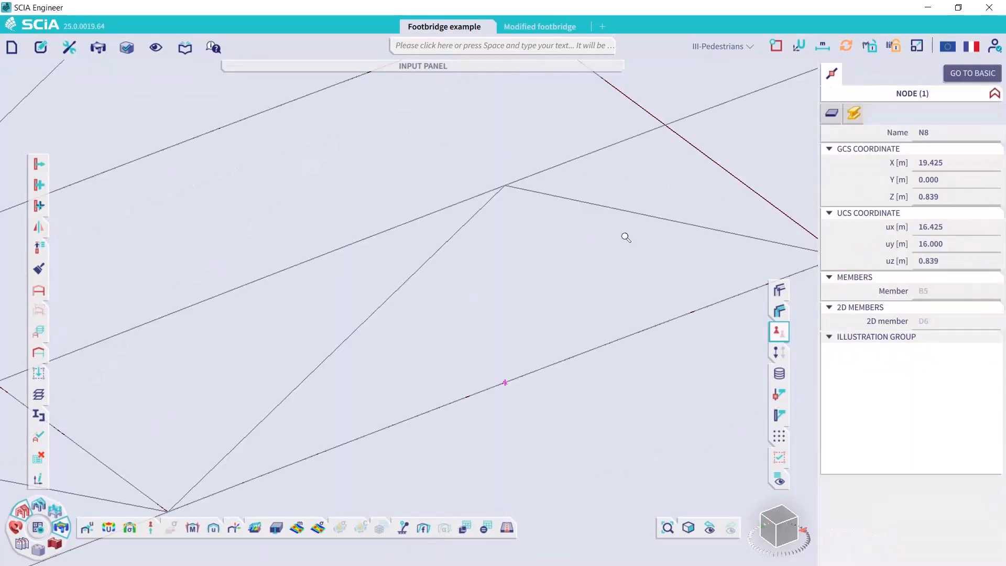
scroll(626, 236, down, 3)
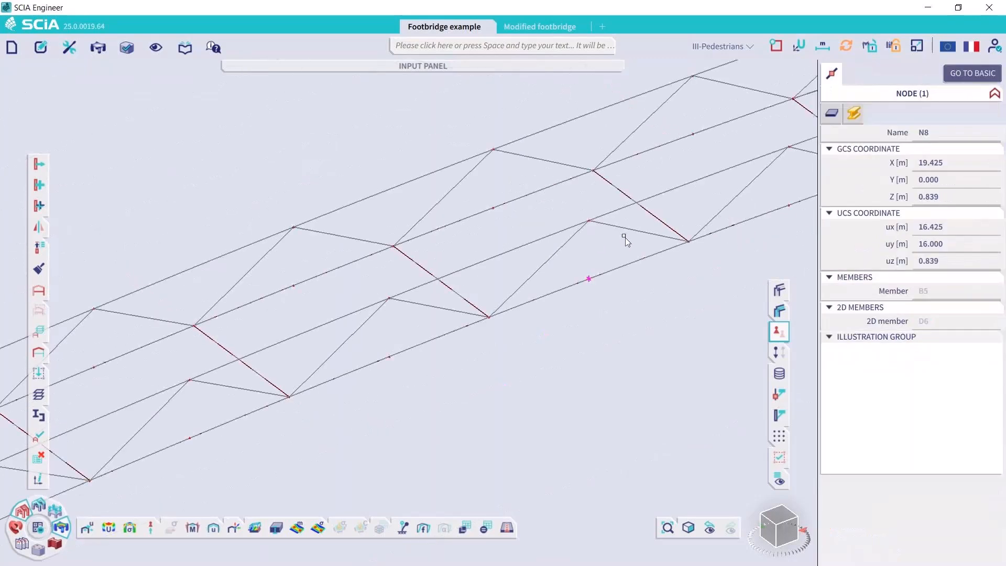
click(718, 45)
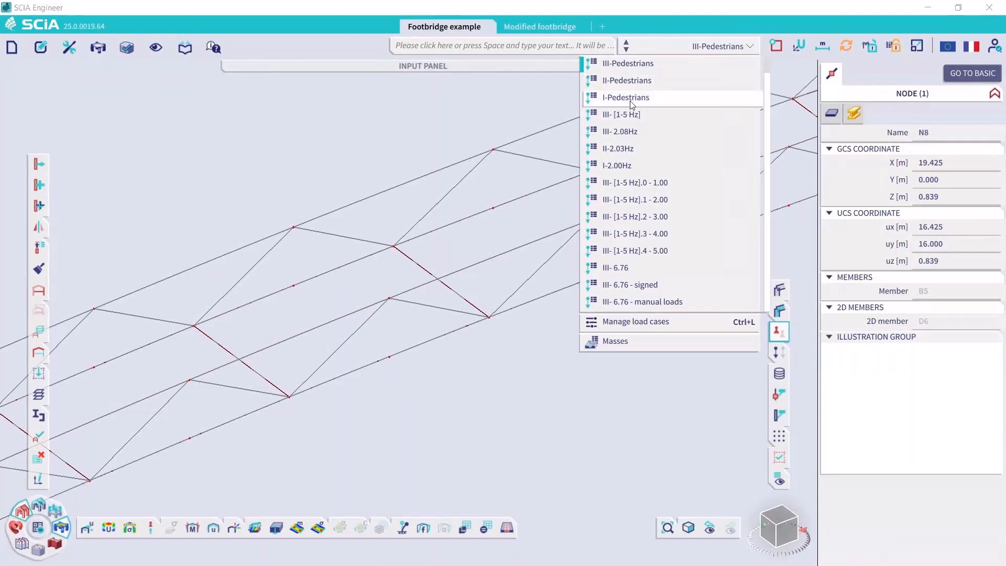
click(621, 82)
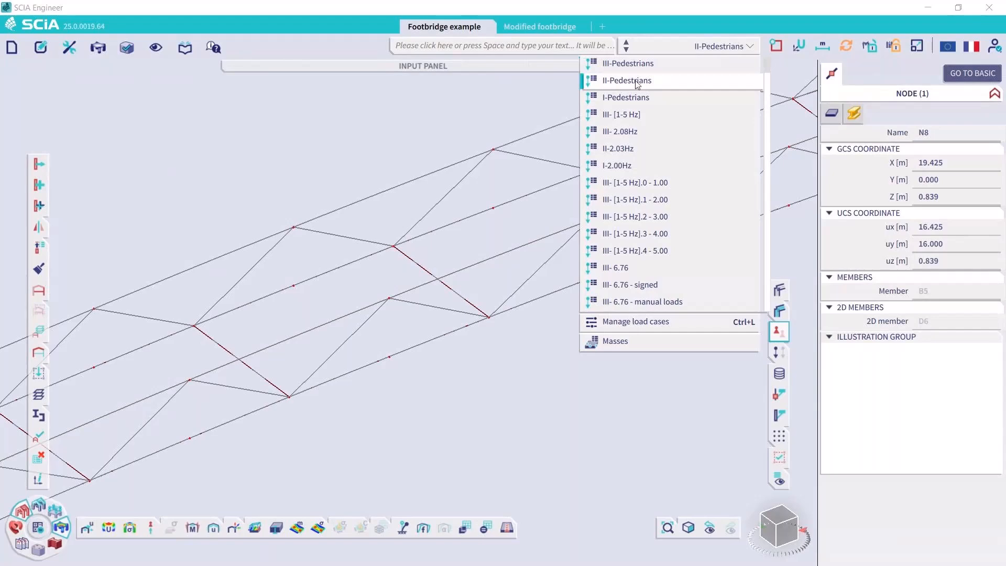
click(779, 332)
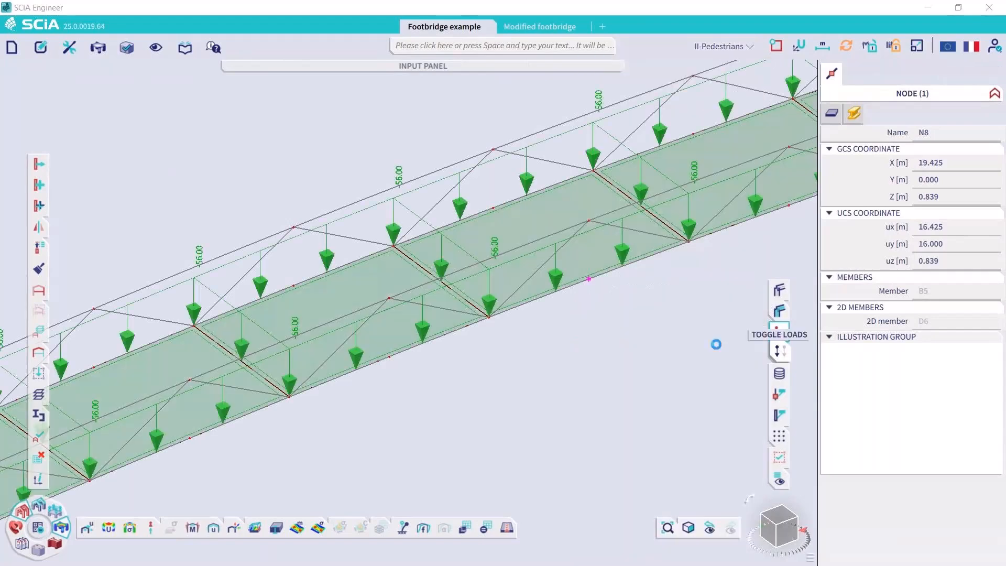
scroll(450, 342, down, 2)
middle_drag(598, 300, 327, 371)
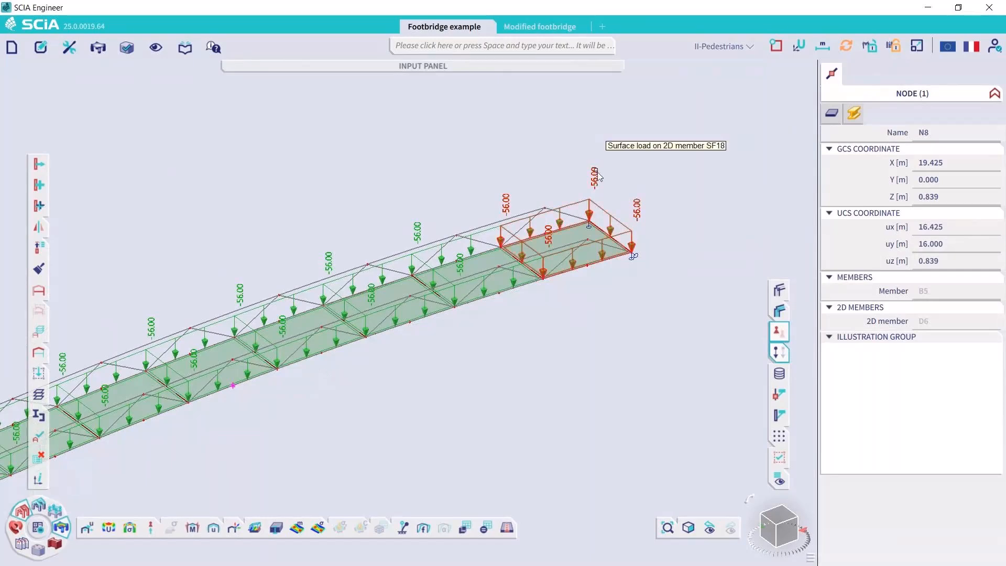
scroll(596, 171, up, 1)
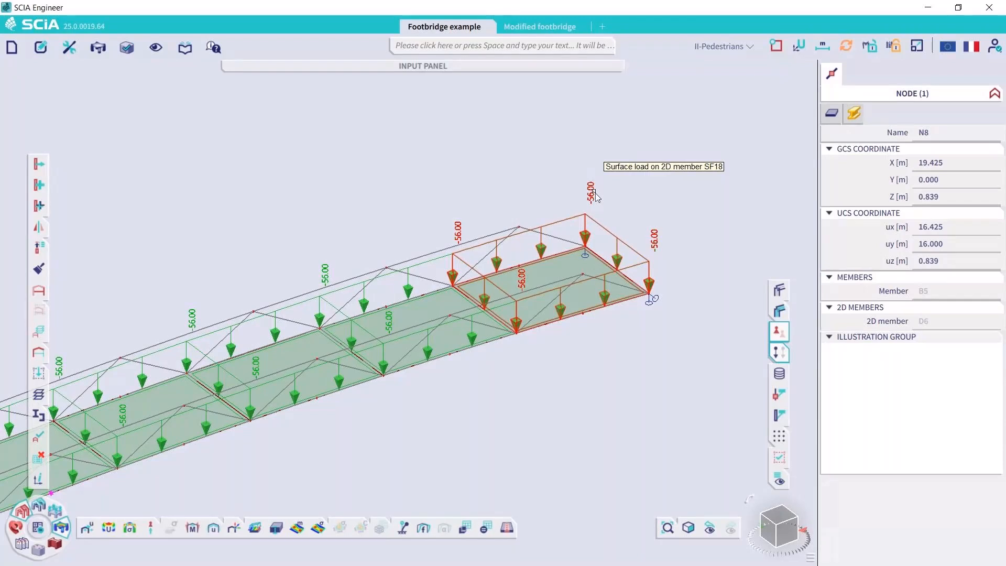
Switch the displayed loads to load case I-Pedestrians, inspect its surface loads and hide the loads
click(722, 45)
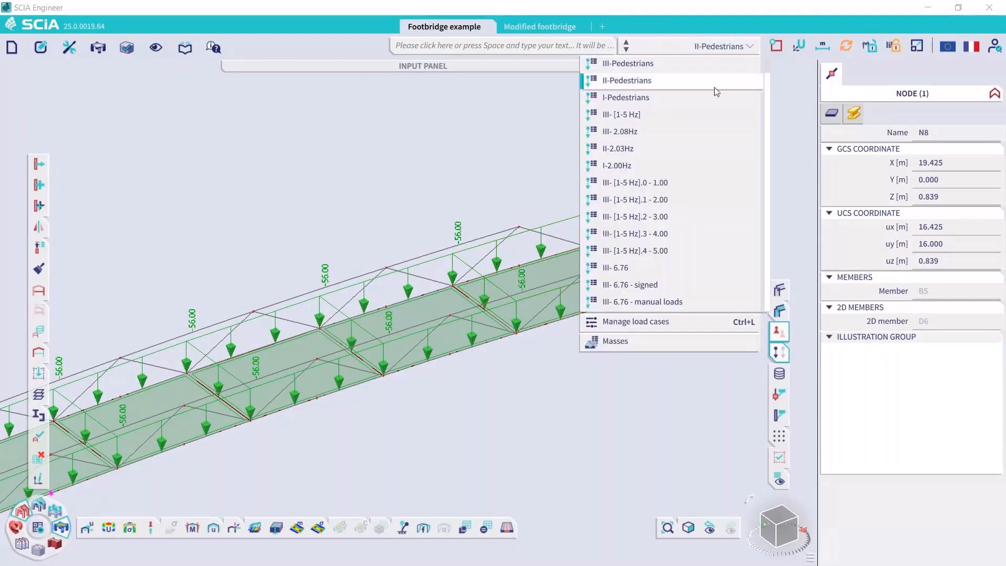
click(714, 97)
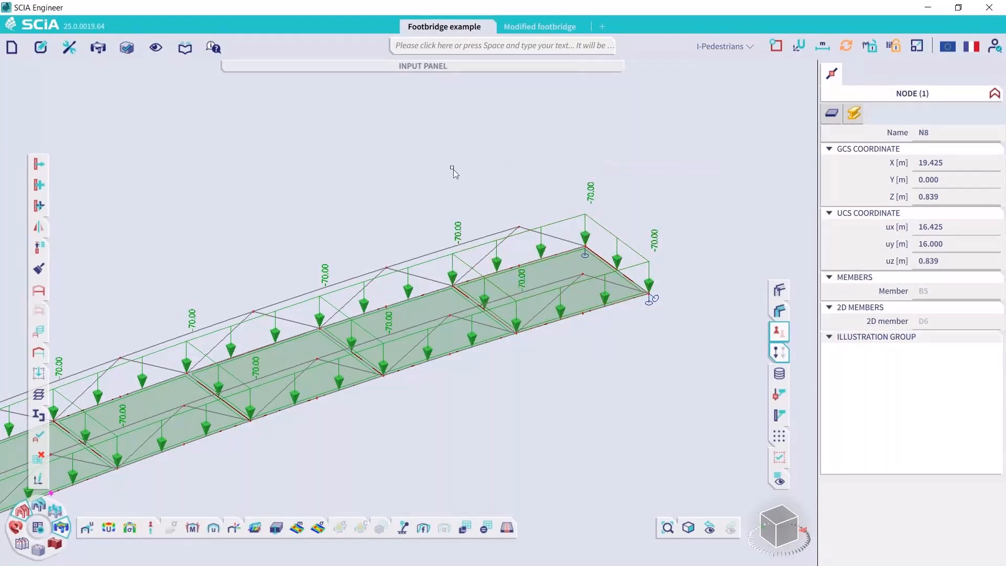
click(780, 353)
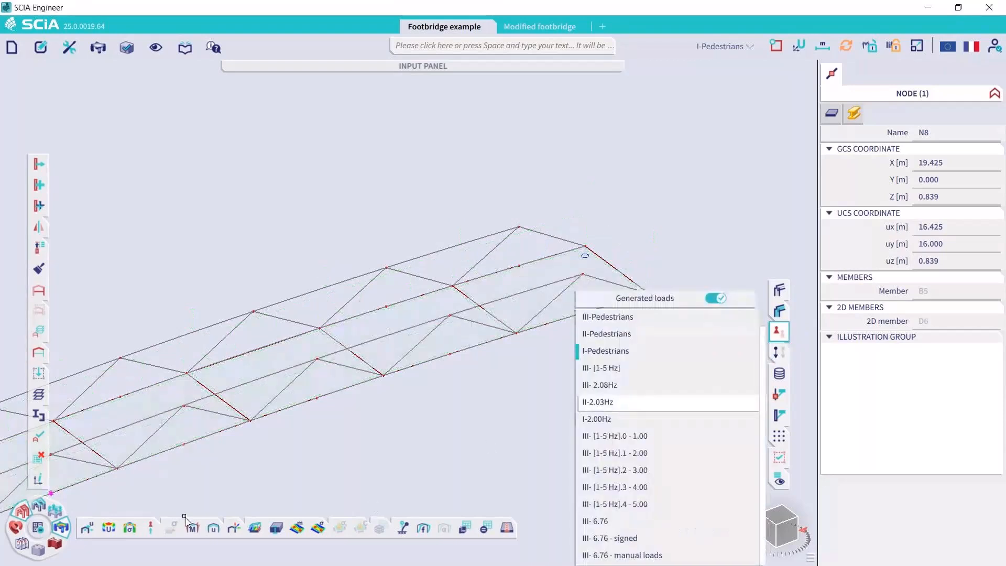
Review the load cases bound to mass groups MG3 and MG4, and check the contents of mass group combination CM4
click(53, 507)
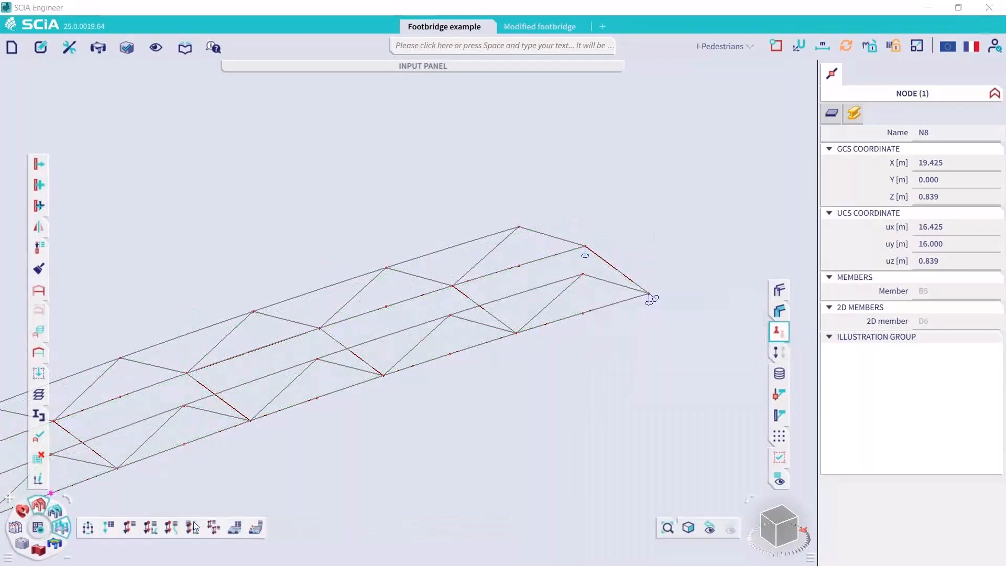
click(232, 531)
click(329, 152)
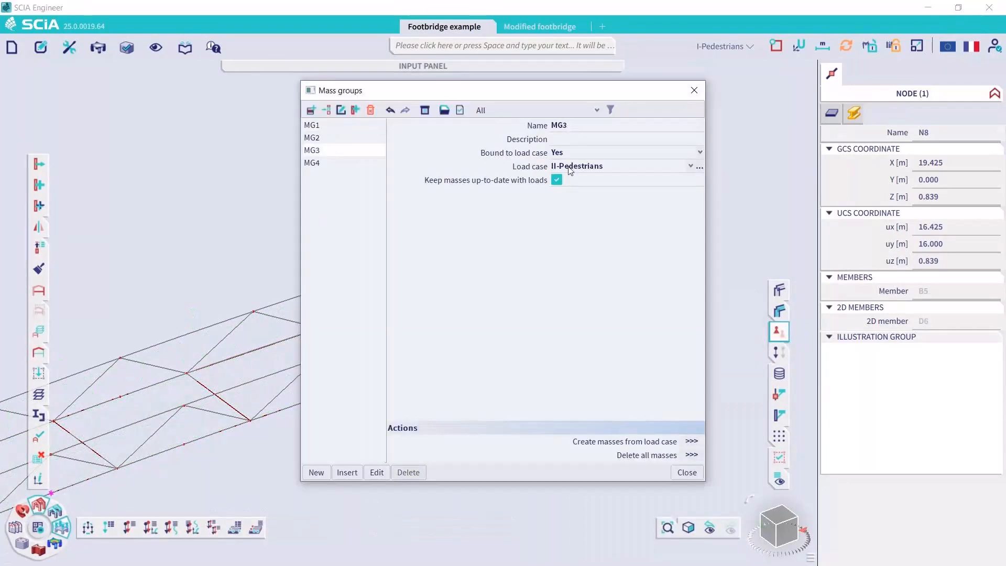
click(339, 163)
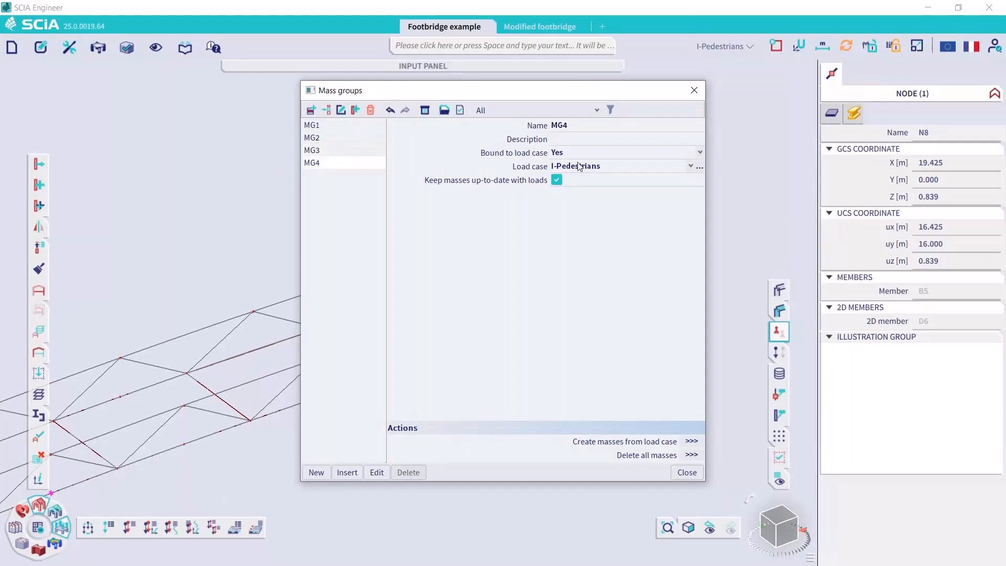
click(694, 91)
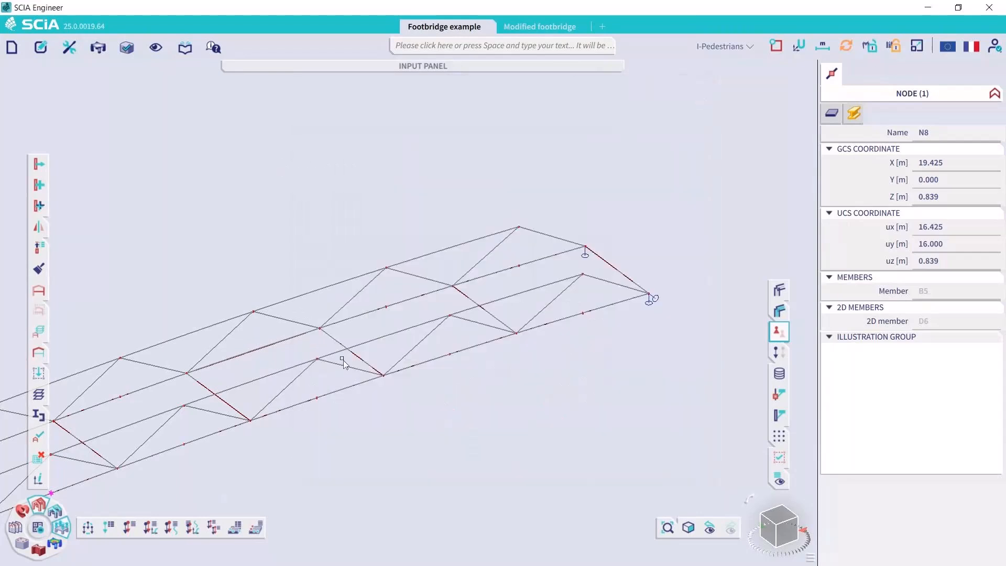
click(255, 529)
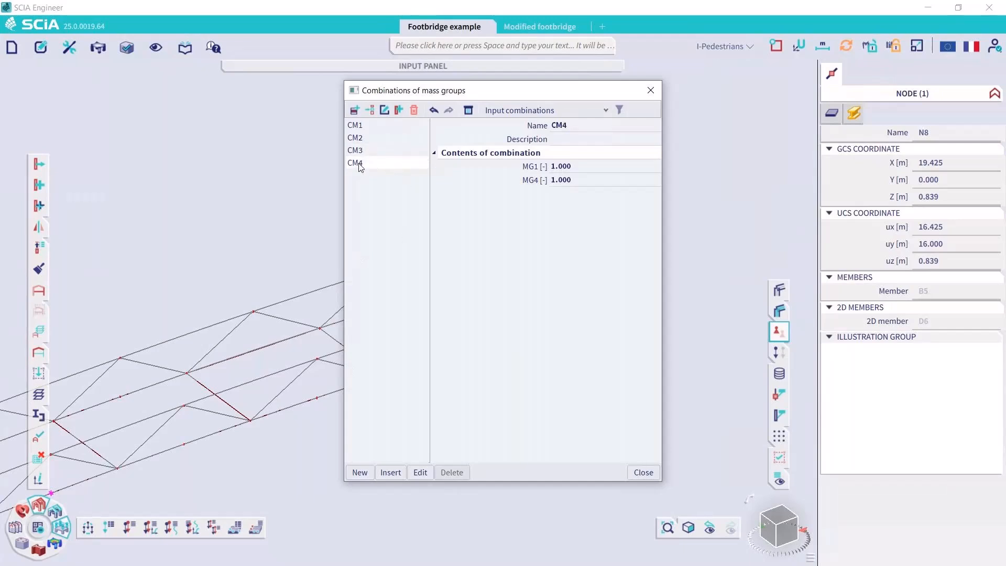
click(651, 90)
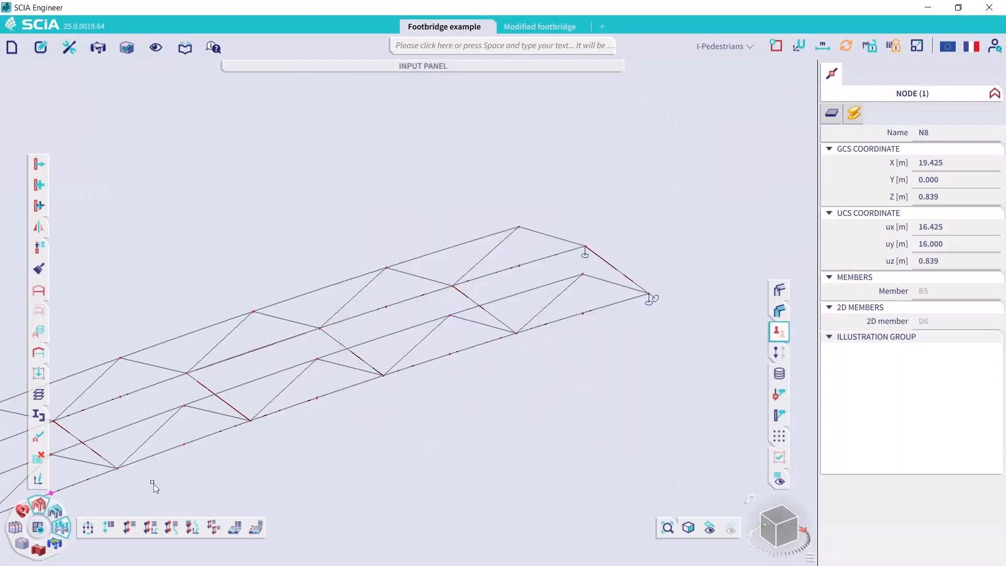
Examine the natural frequencies and relative modal masses for CM3 and CM4 in the eigen frequency calculation protocol, and close the preview
click(54, 544)
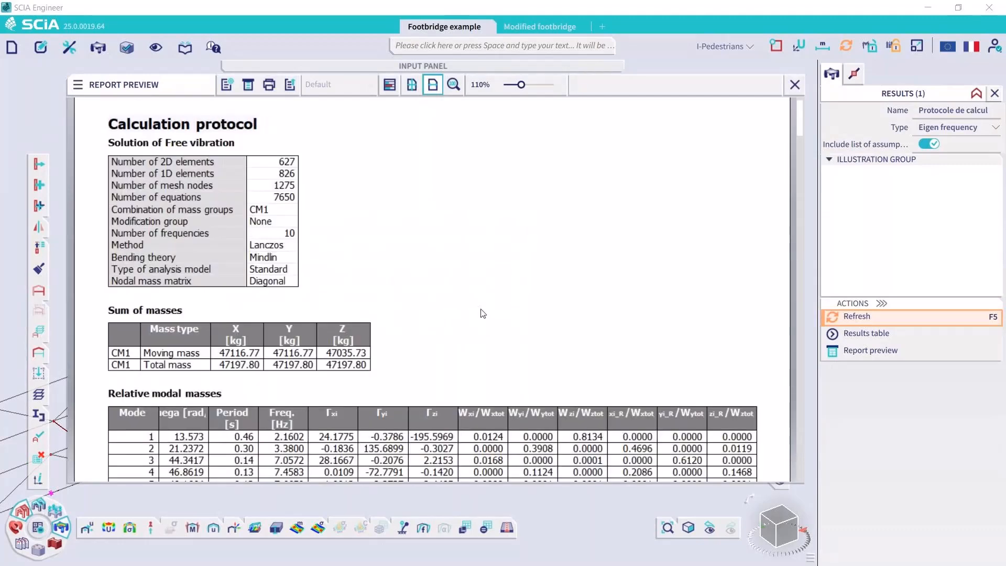
scroll(483, 313, down, 5)
scroll(480, 314, down, 10)
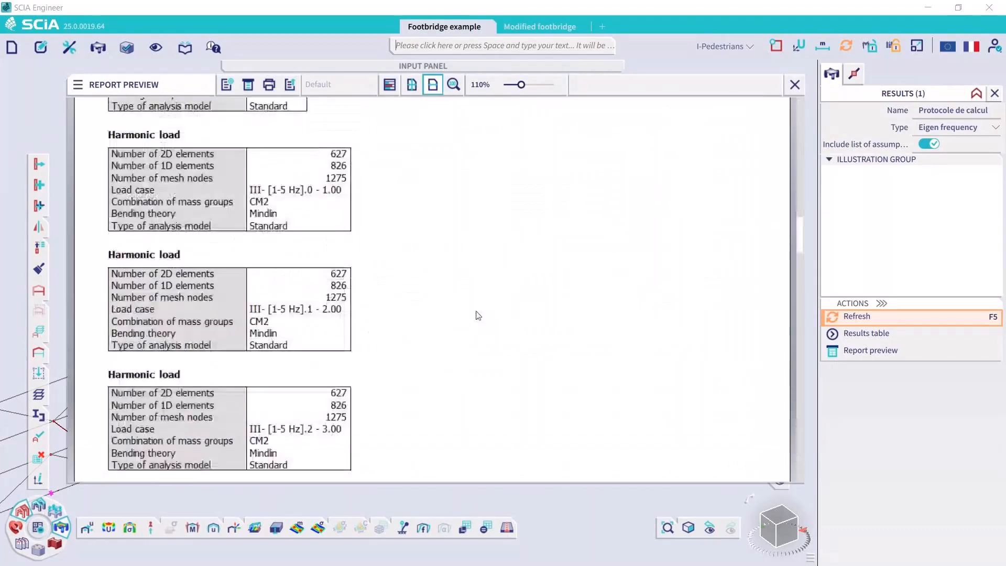
scroll(478, 315, down, 10)
scroll(478, 315, up, 1)
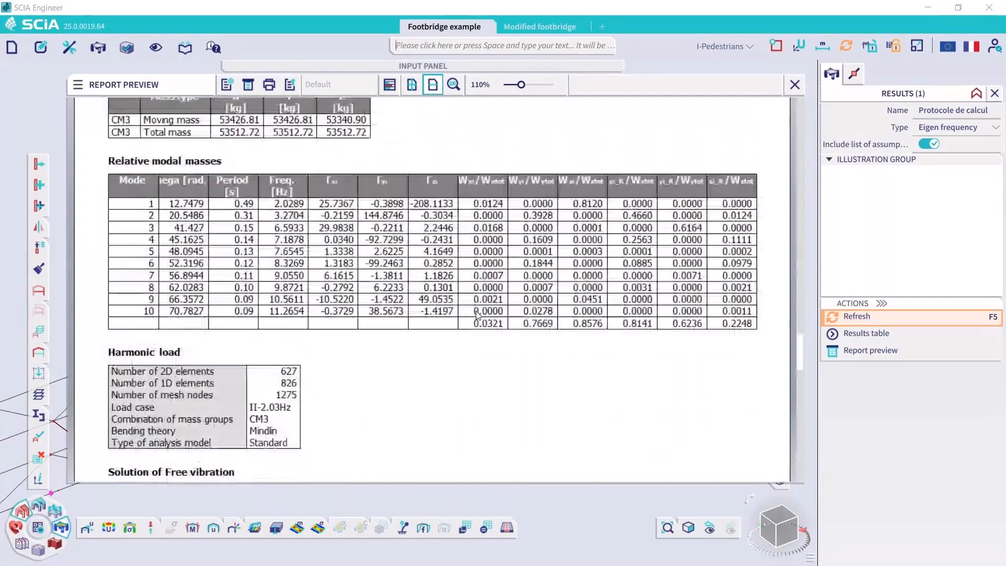
scroll(478, 315, up, 1)
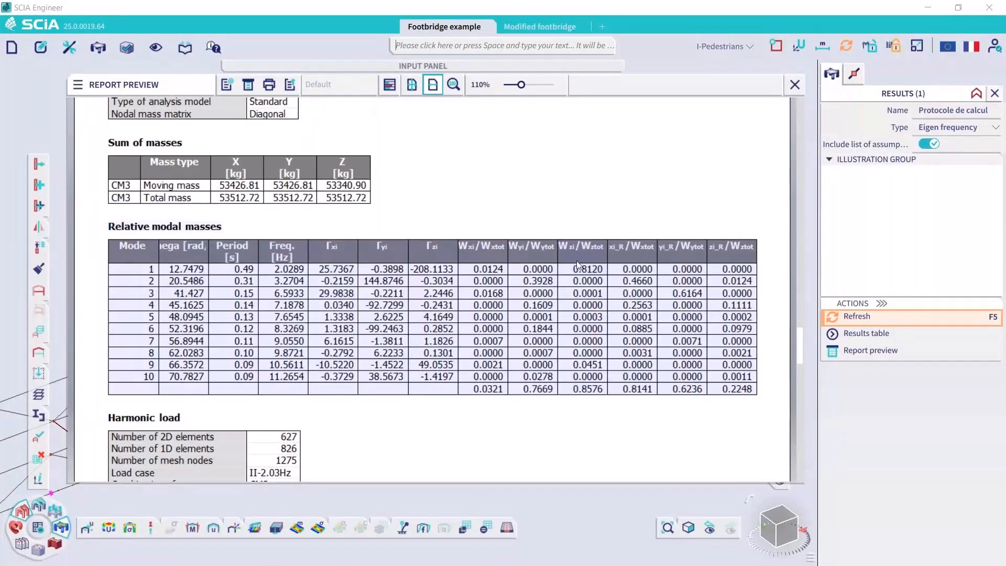
scroll(579, 265, down, 8)
scroll(579, 265, down, 6)
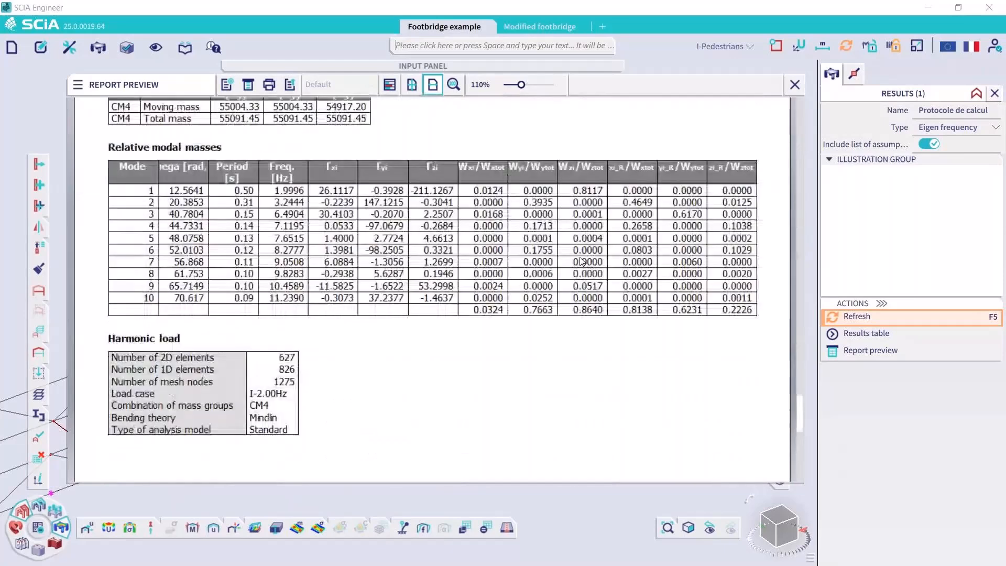
scroll(291, 264, up, 1)
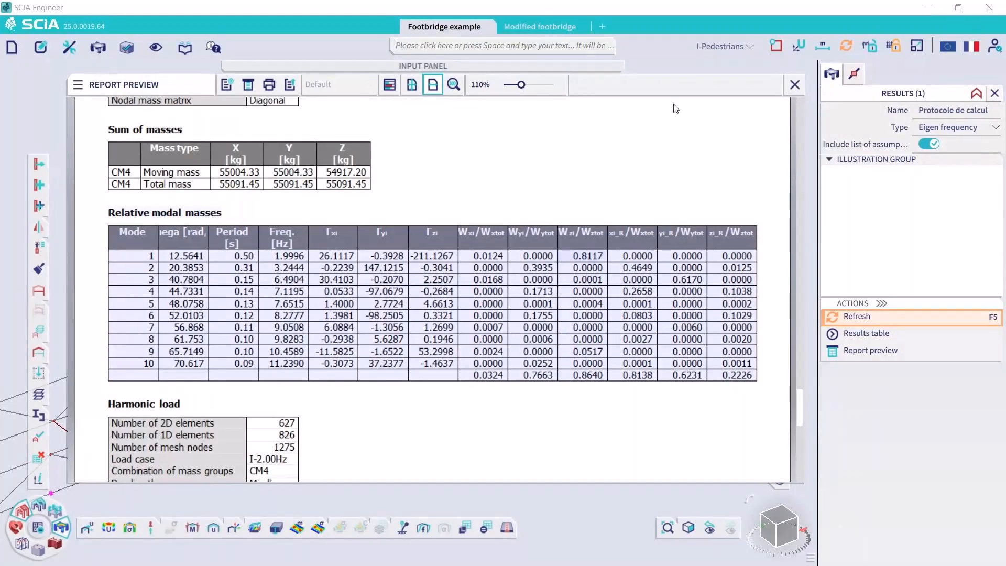
click(797, 84)
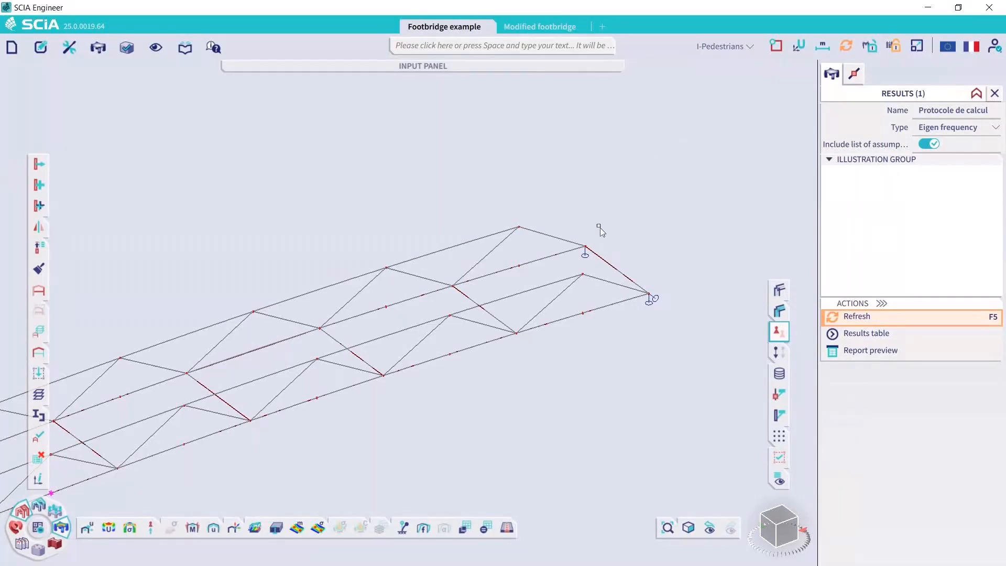
Make II-2.03Hz the active load case and review the harmonic settings and mass group combinations of II-2.03Hz and I-2.00Hz
click(720, 46)
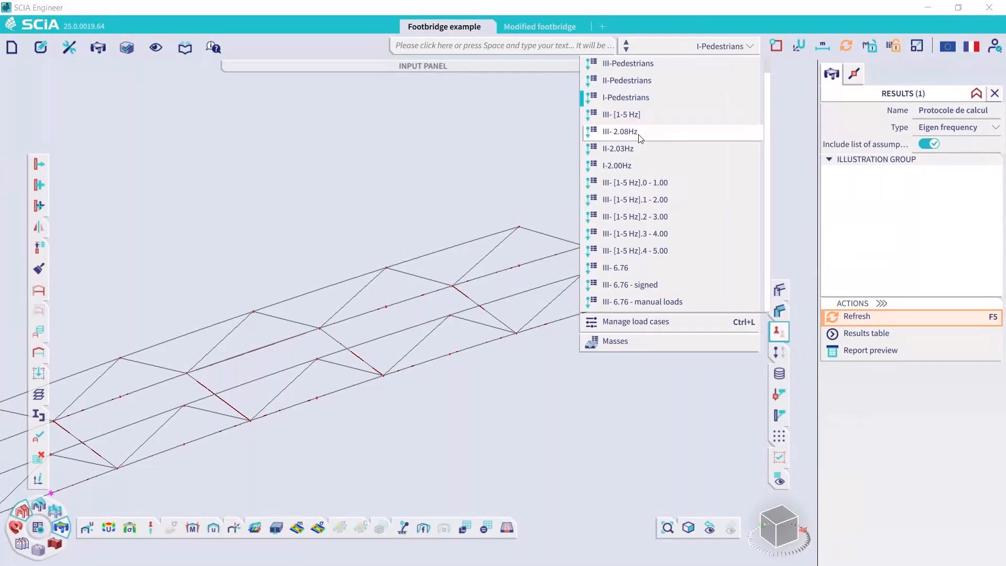
click(626, 148)
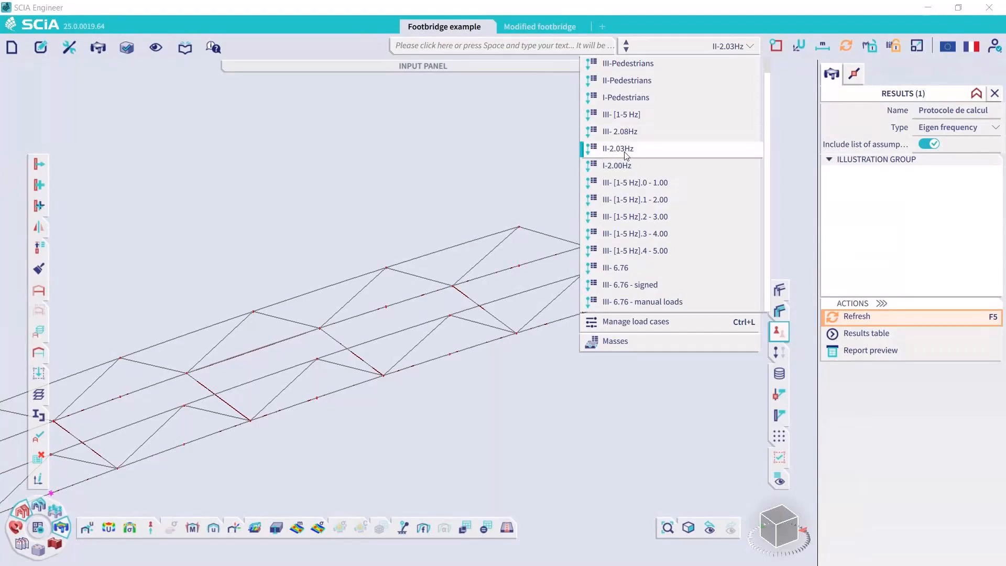
click(649, 325)
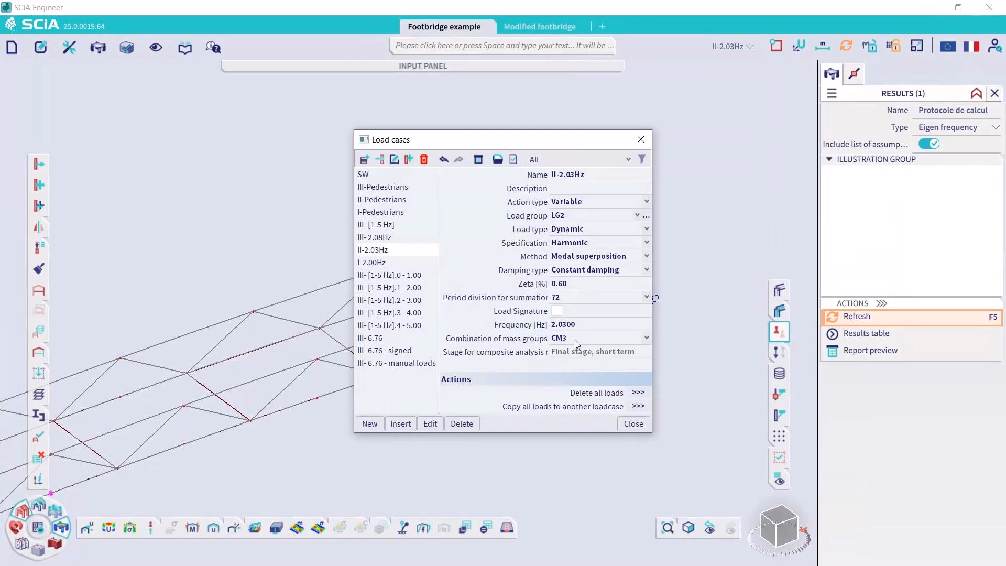
click(388, 261)
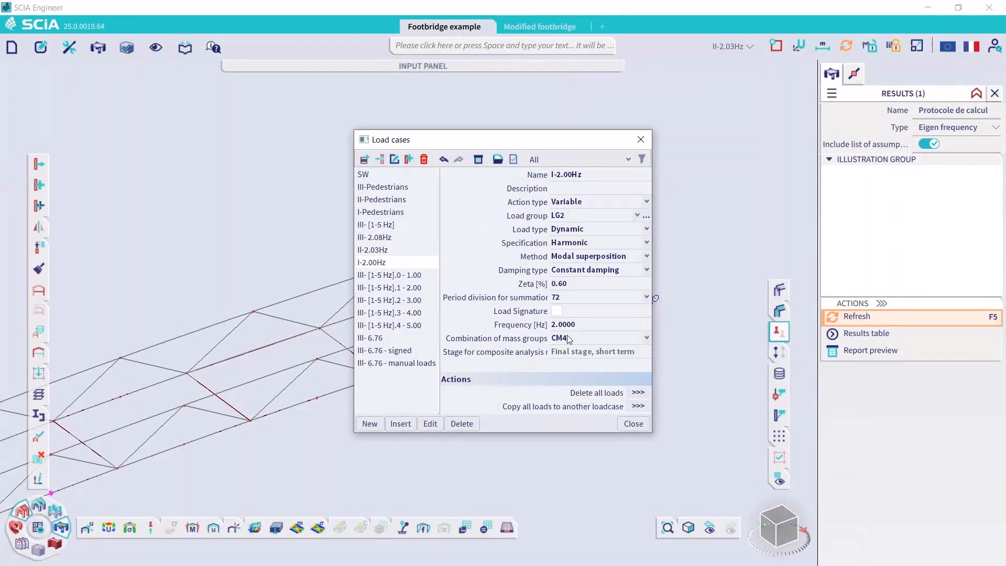
click(643, 136)
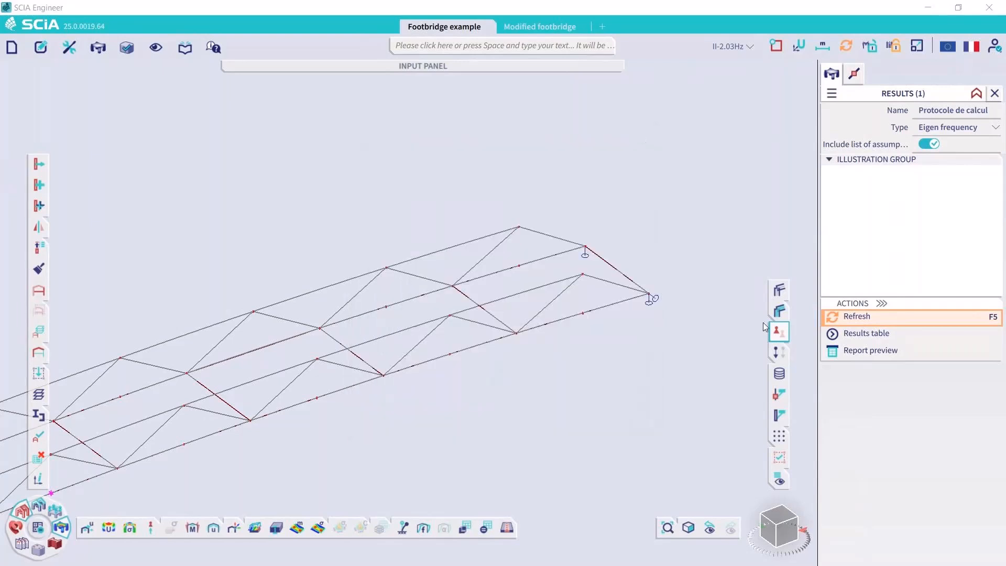
Display the surface loads of II-2.03Hz, switch the active load case to I-2.00Hz to inspect its loads, and hide them
click(780, 351)
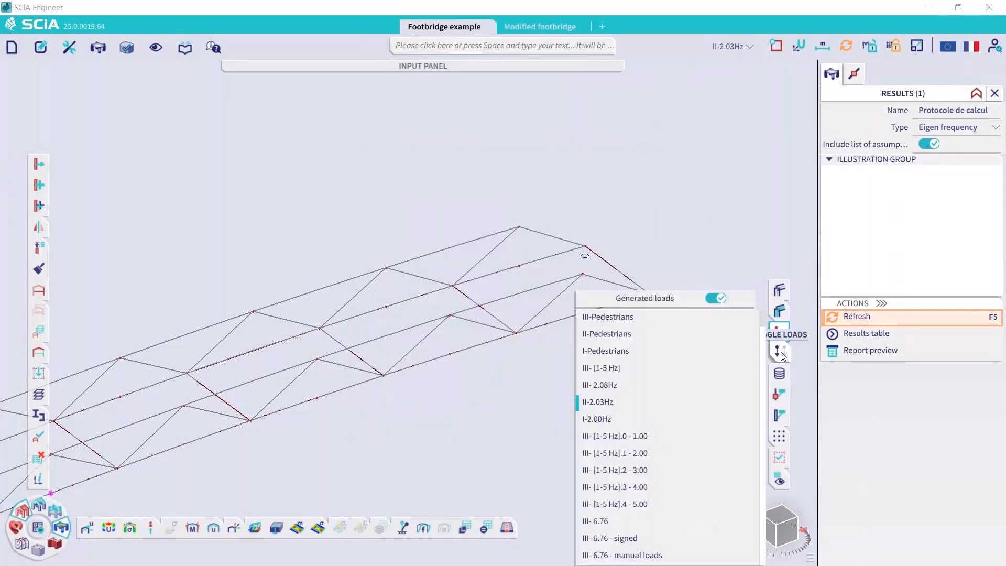
click(729, 47)
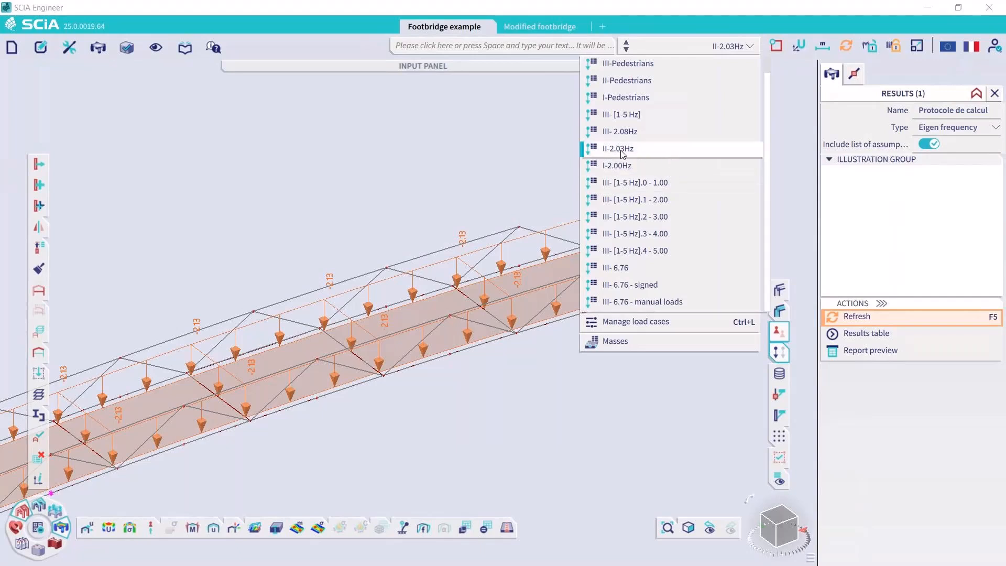
click(497, 170)
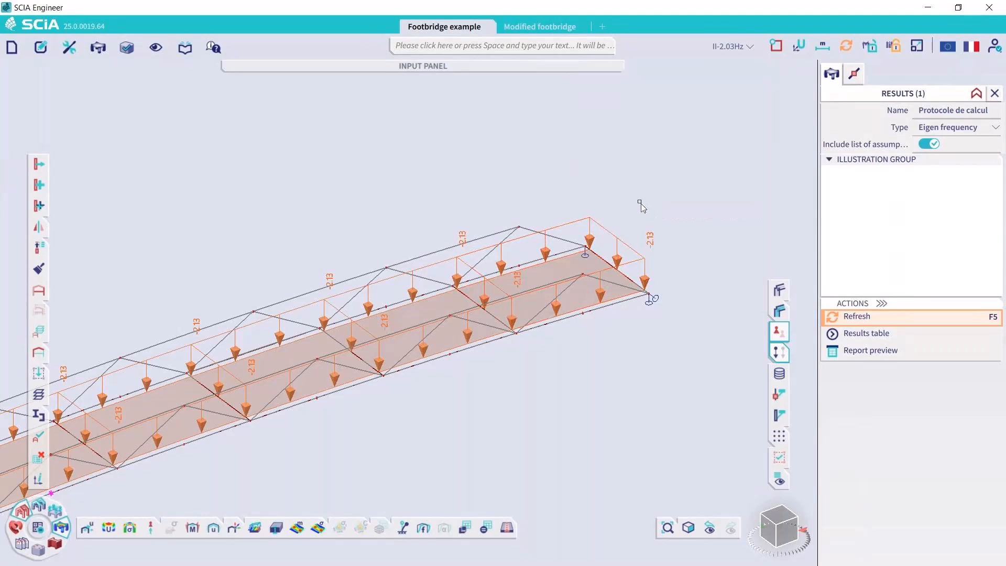
click(702, 46)
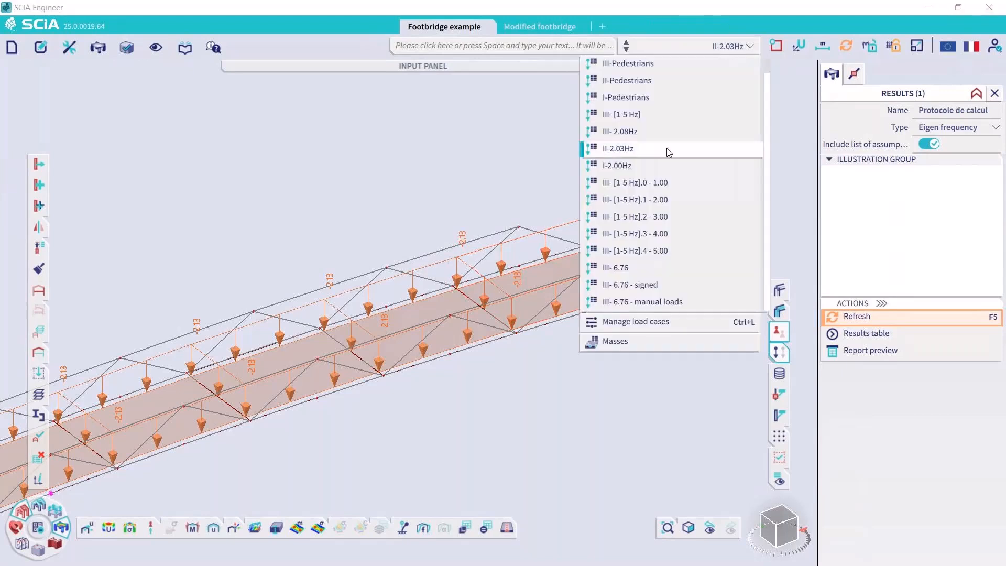
click(655, 165)
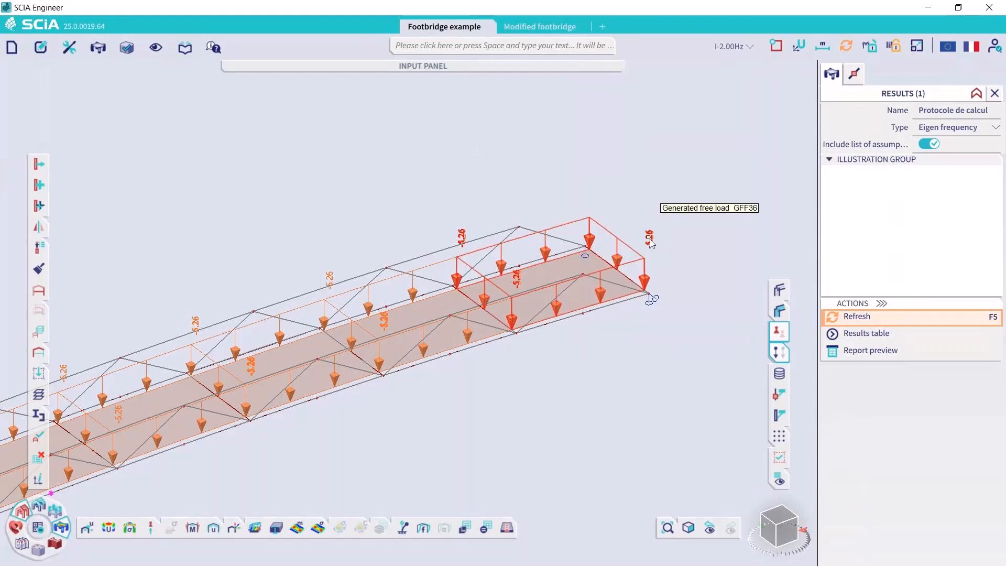
click(779, 353)
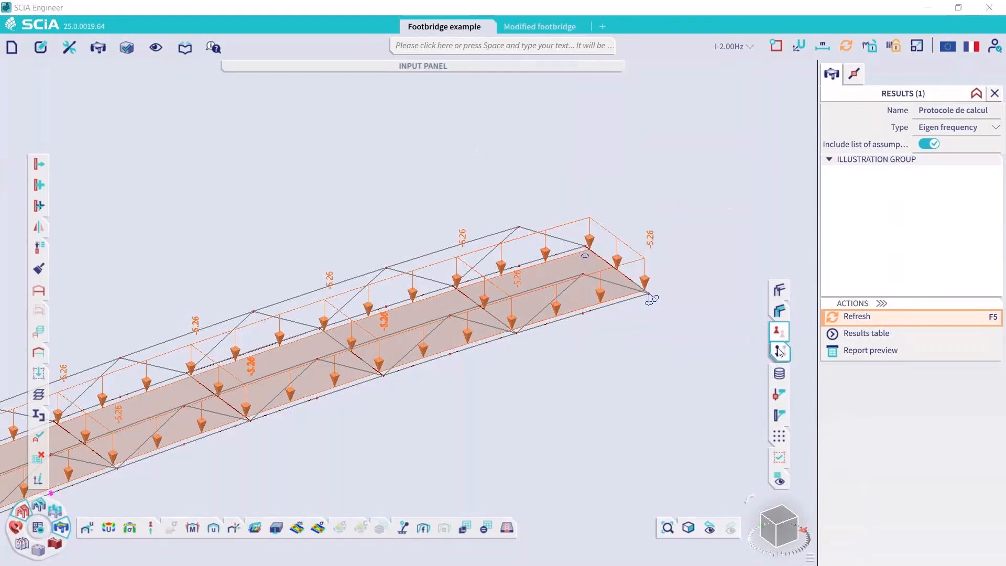
Show the peak vertical acceleration Az at mid-span node N8 for load case II-2.03Hz and for I-2.00Hz
scroll(697, 135, down, 3)
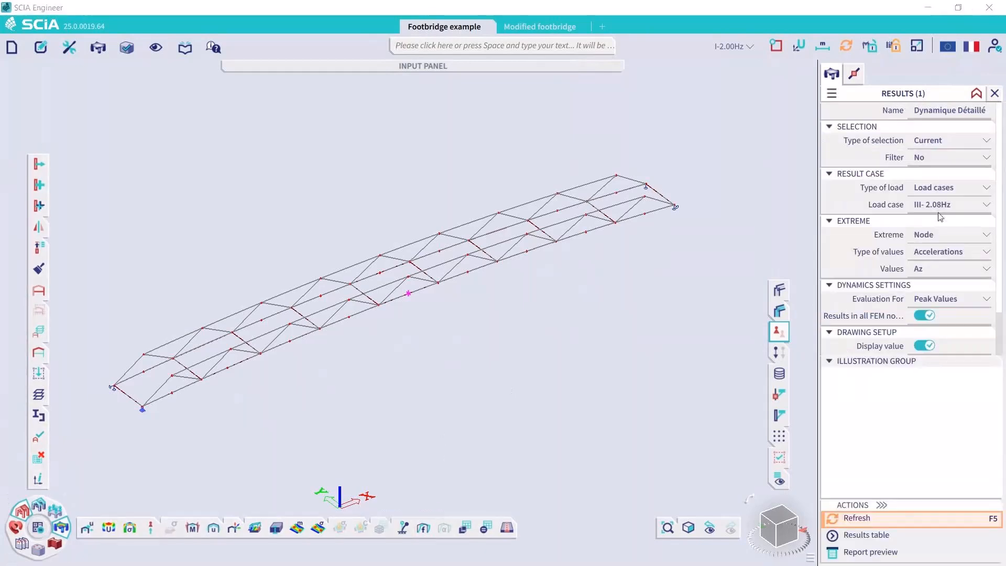
click(943, 205)
click(863, 512)
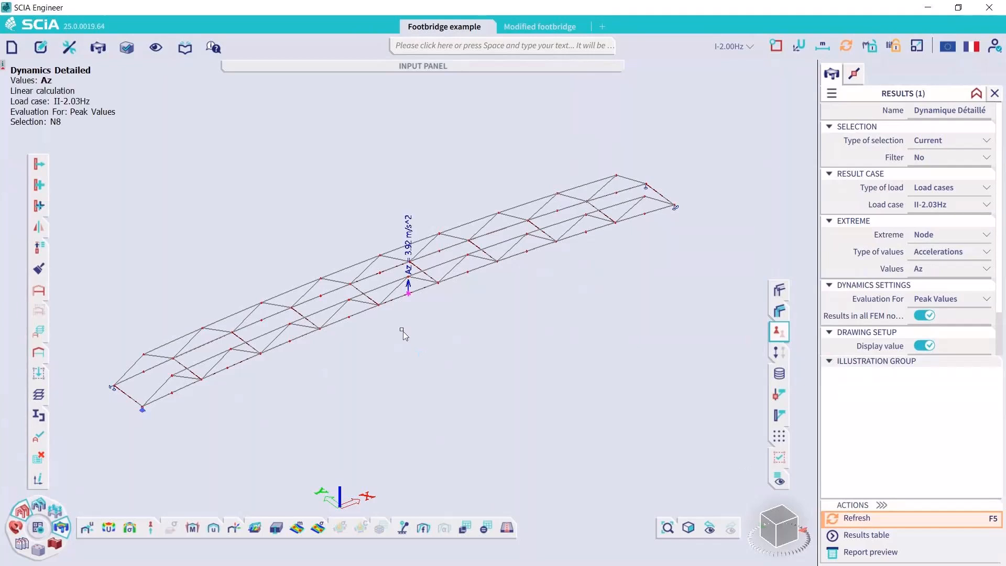
scroll(409, 278, up, 3)
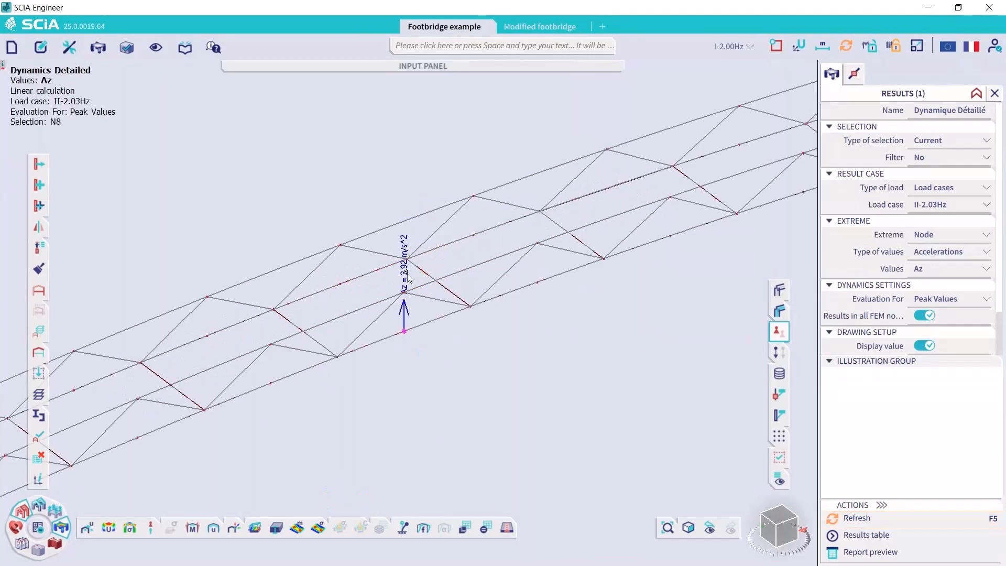
scroll(410, 277, up, 2)
click(942, 205)
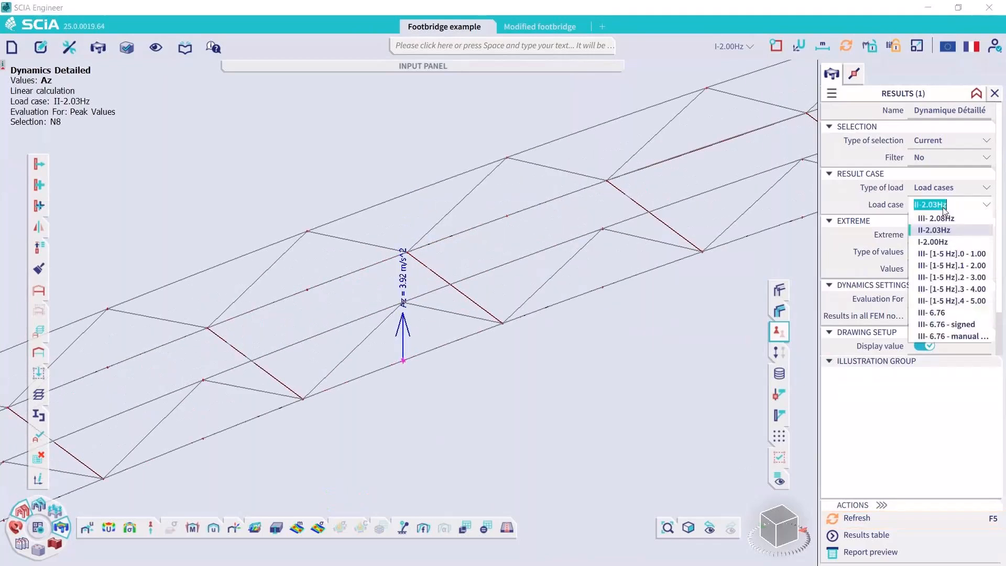
click(862, 526)
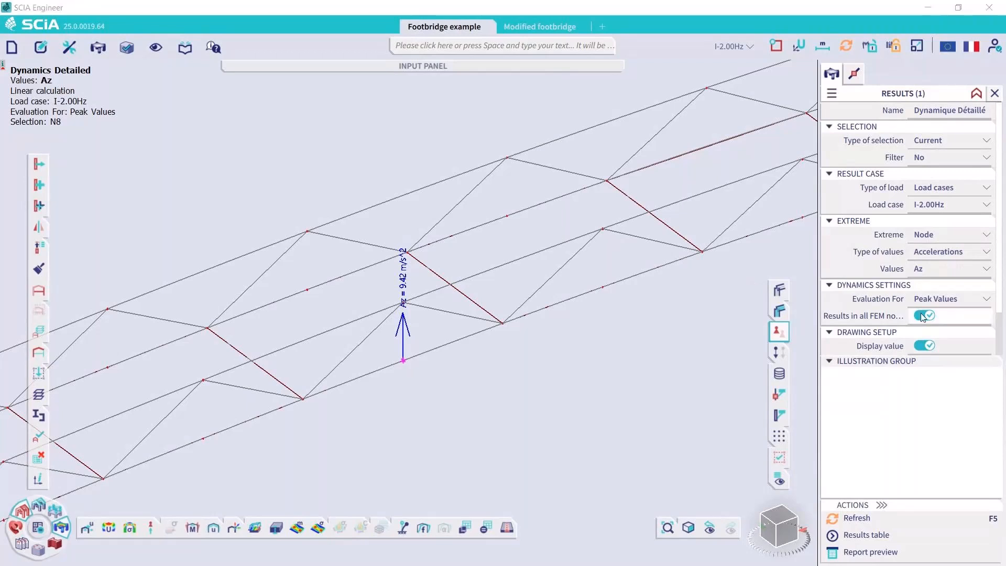
Add longitudinal edge member B5 to the selection and examine its peak Az accelerations for load case I-2.00Hz
click(486, 330)
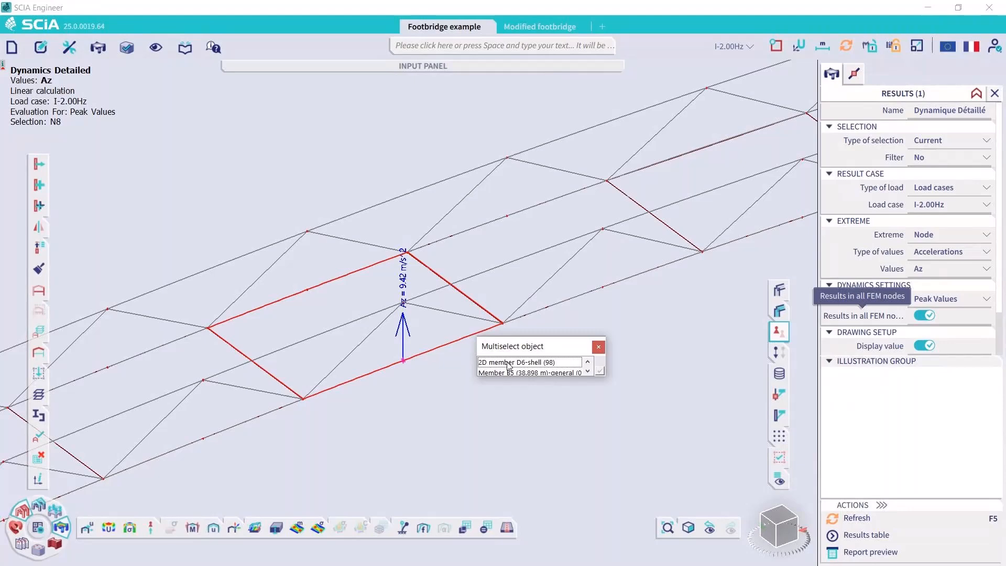
click(511, 372)
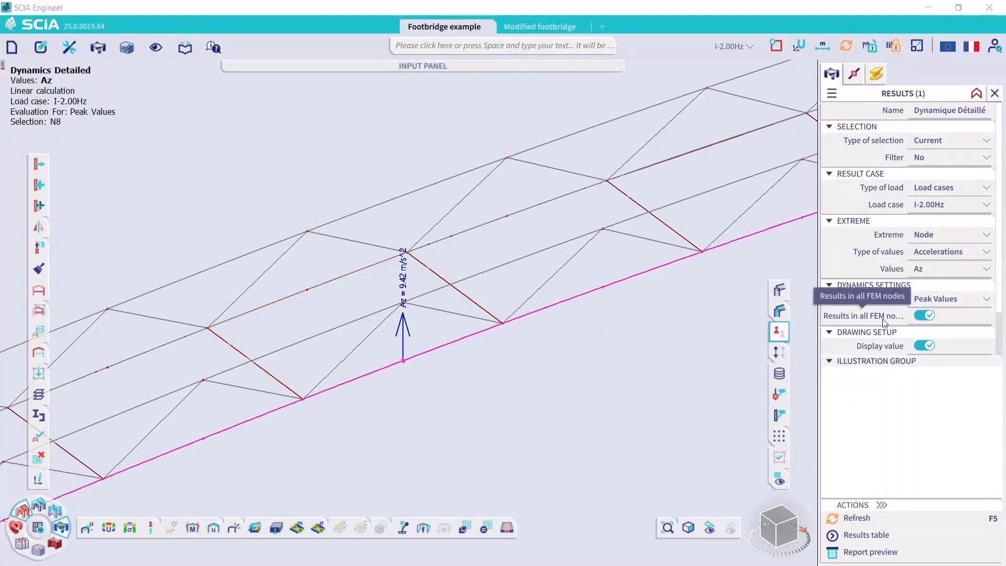
click(872, 519)
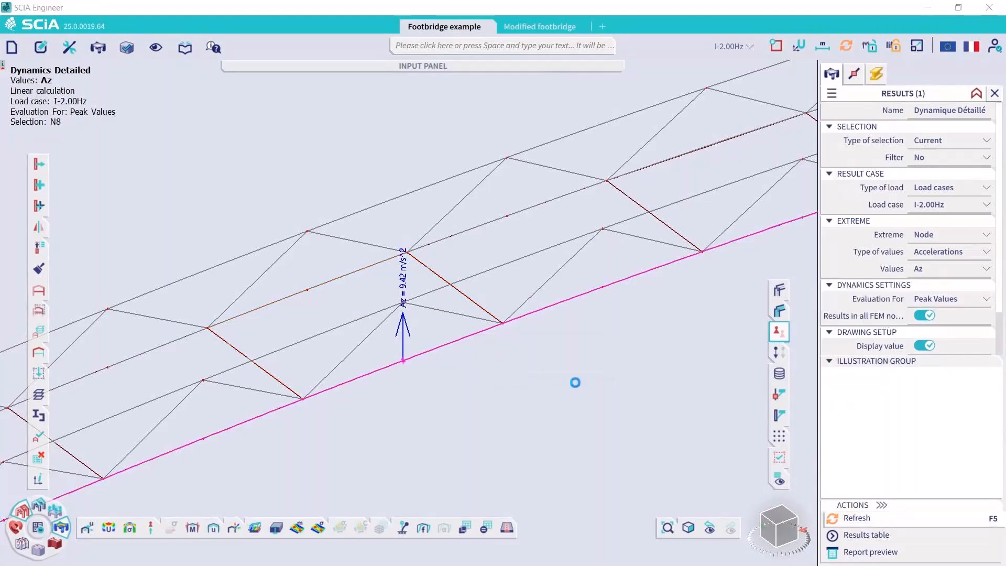
scroll(512, 273, down, 3)
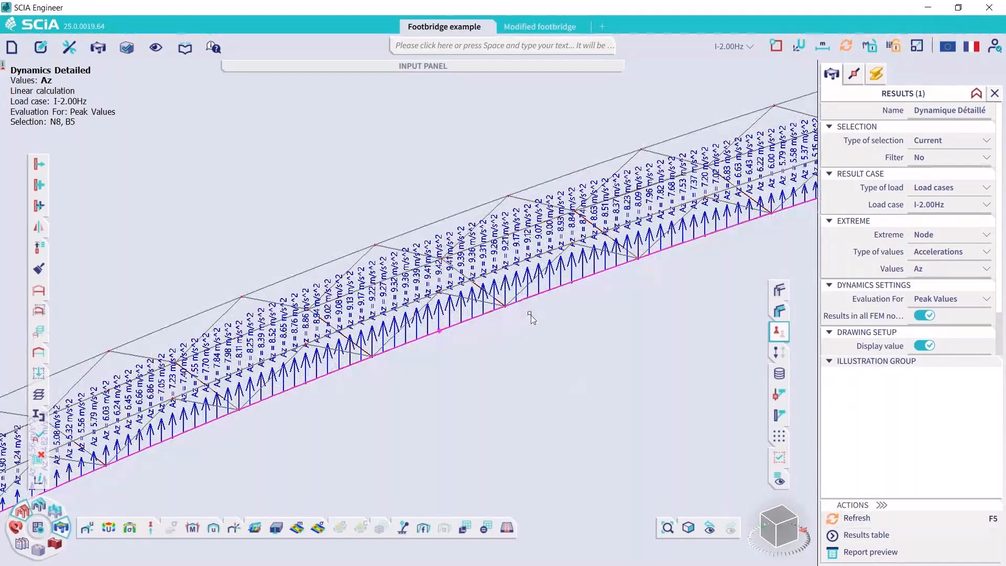
scroll(545, 303, down, 1)
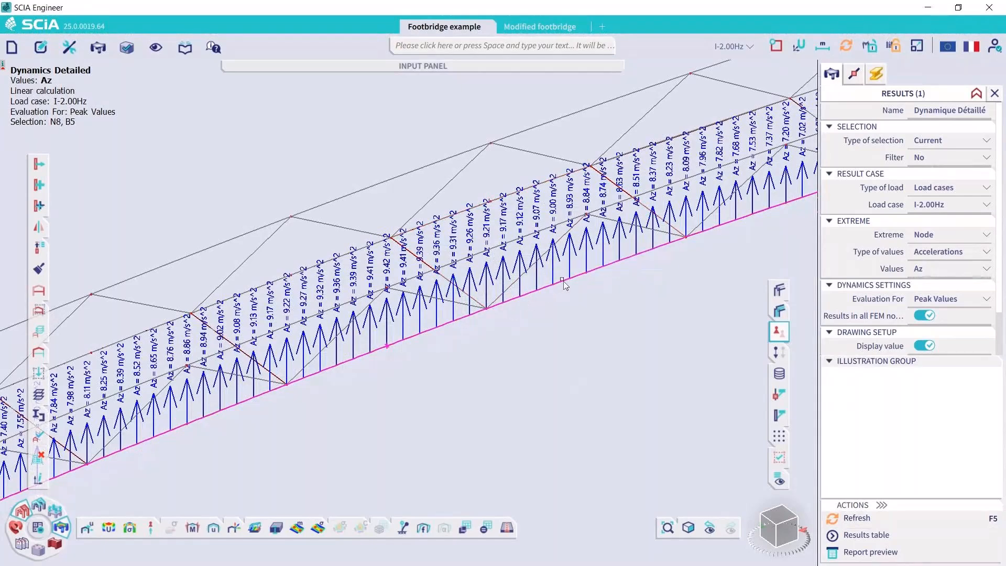
Select deck panel D7, examine its peak Az accelerations under I-2.00Hz, and close the dynamic results
click(616, 185)
click(647, 213)
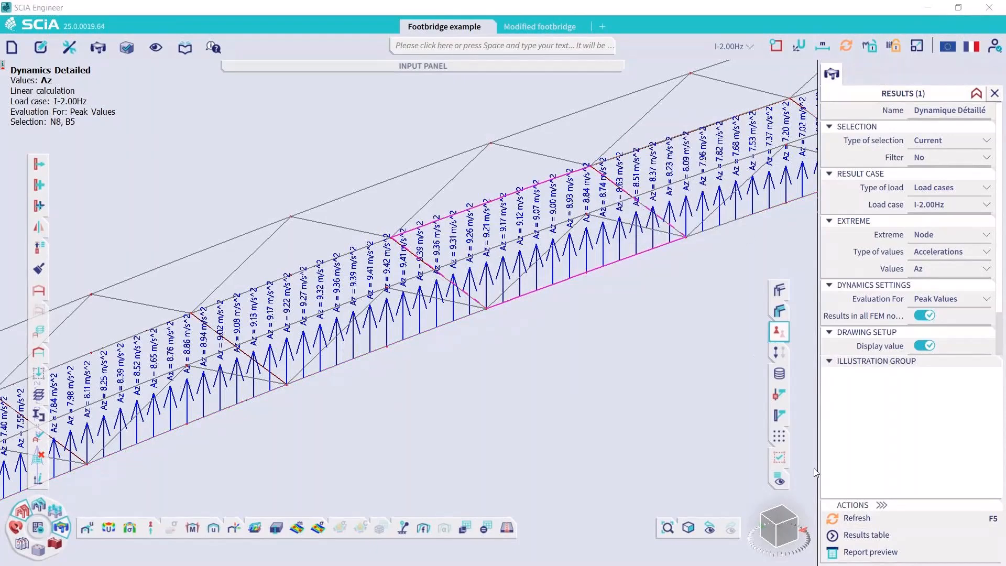
click(852, 517)
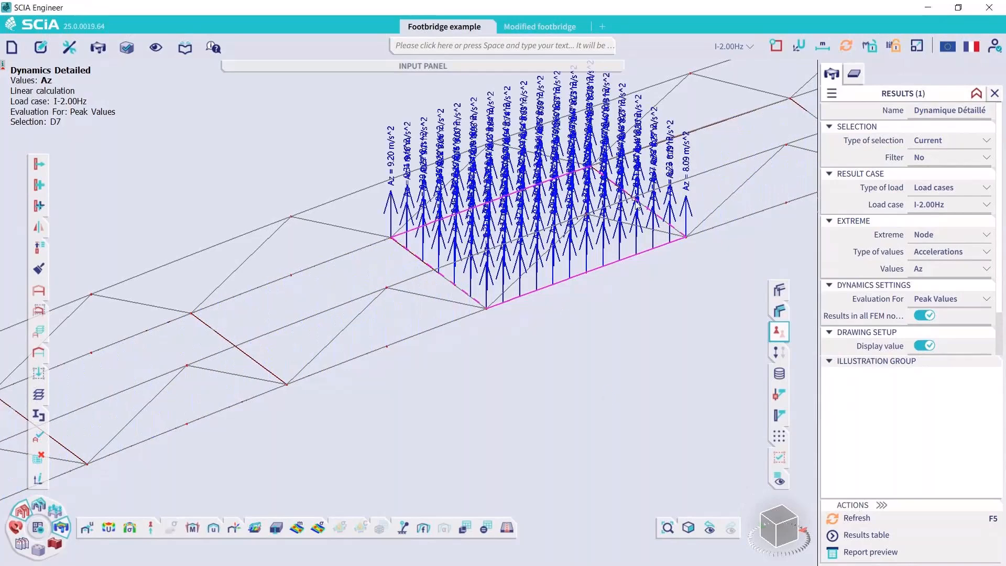
scroll(667, 222, up, 5)
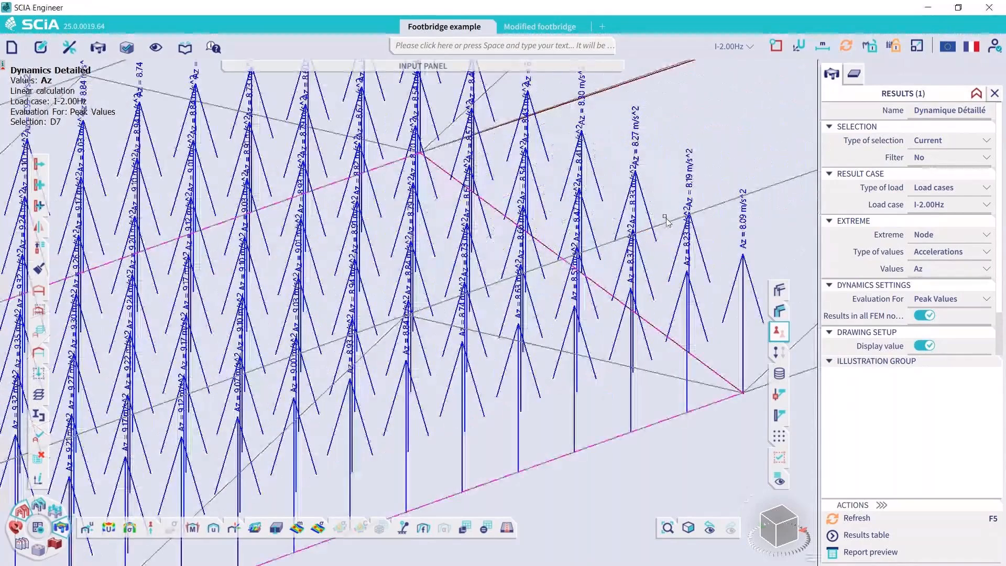
scroll(667, 222, down, 5)
click(995, 93)
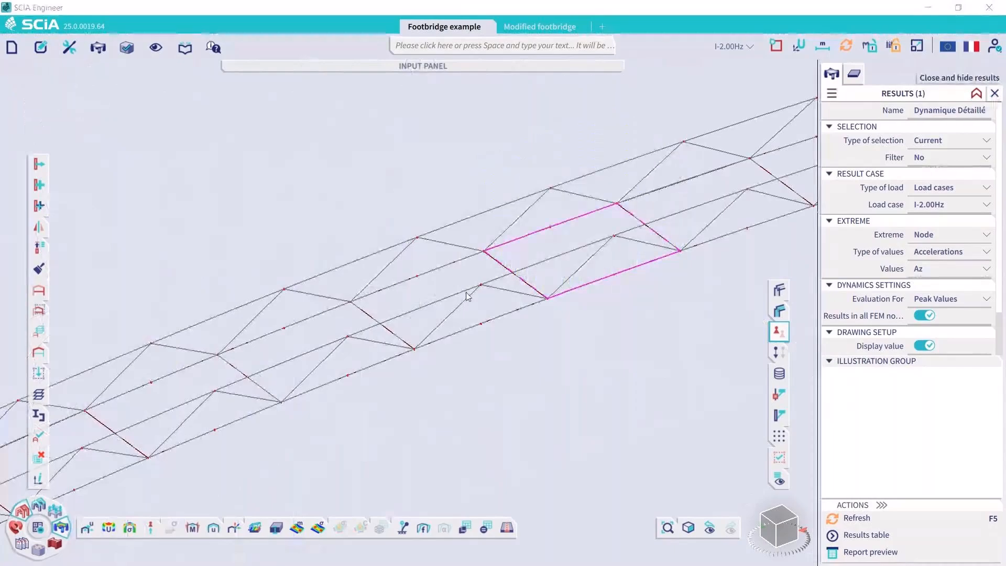